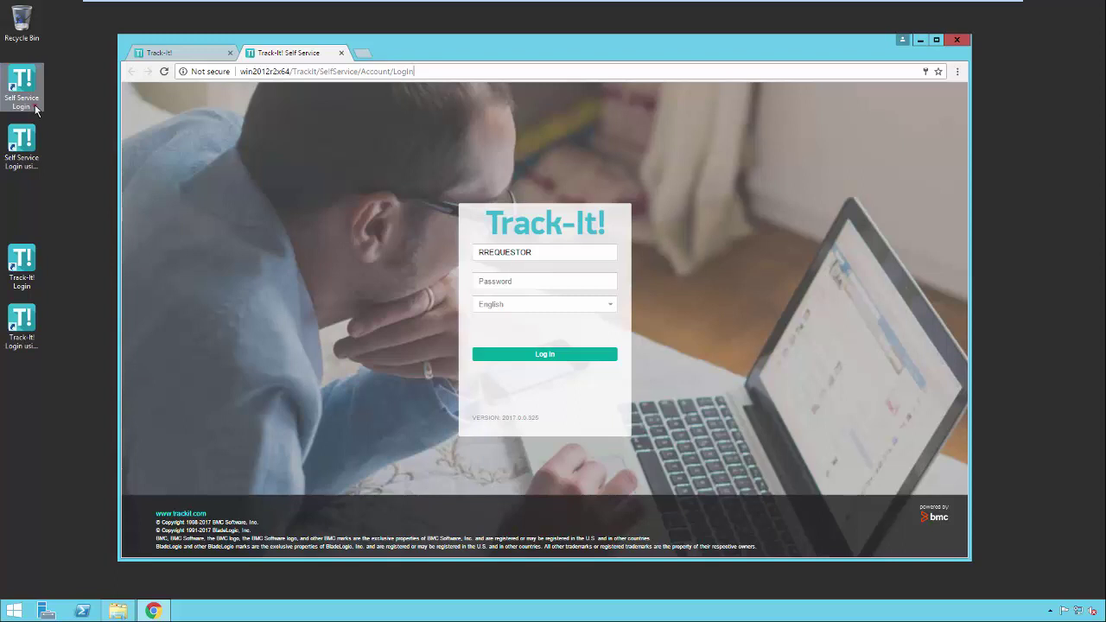
- Log in to Track-It! 2017 as administrator and go to the Configuration page
{"action": "left_click", "coordinate": [34, 104]}
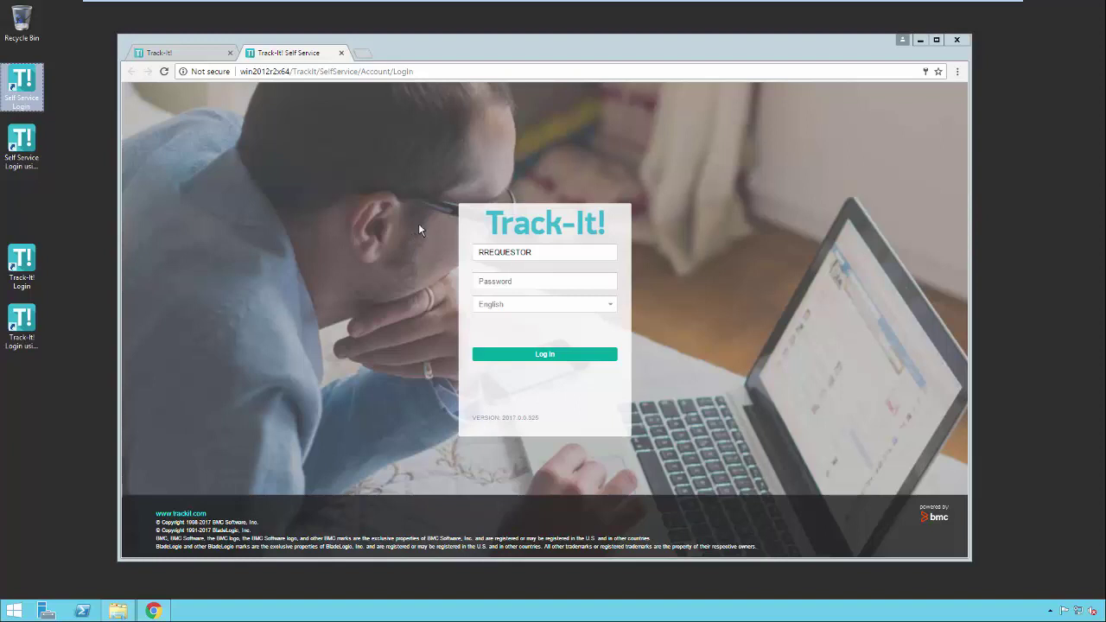
{"action": "left_click", "coordinate": [186, 55]}
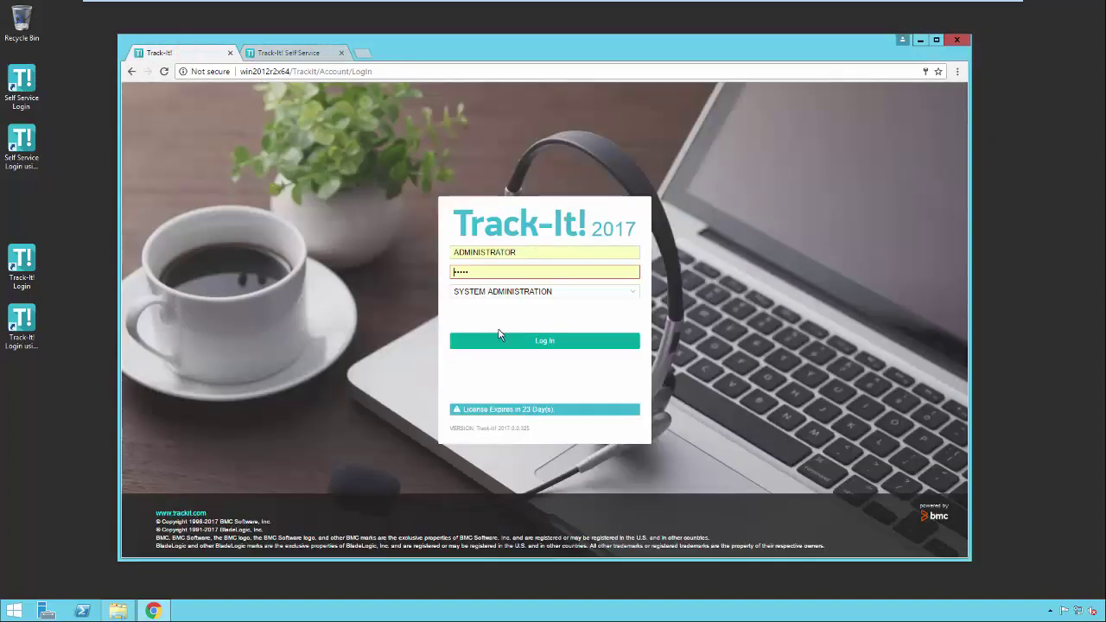
{"action": "left_click", "coordinate": [537, 343]}
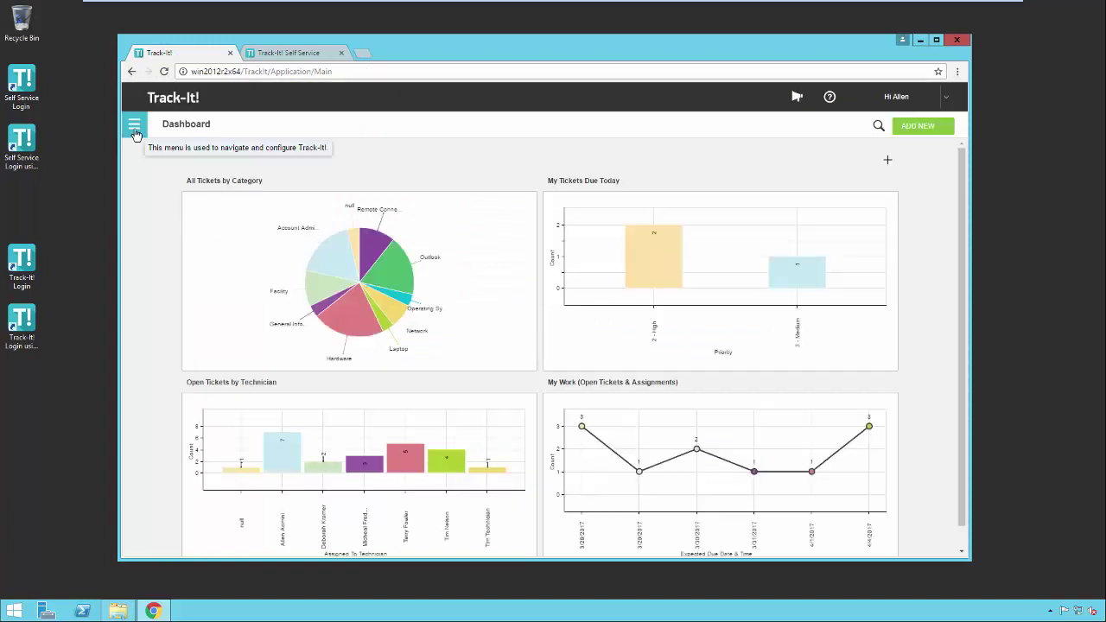
{"action": "left_click", "coordinate": [135, 129]}
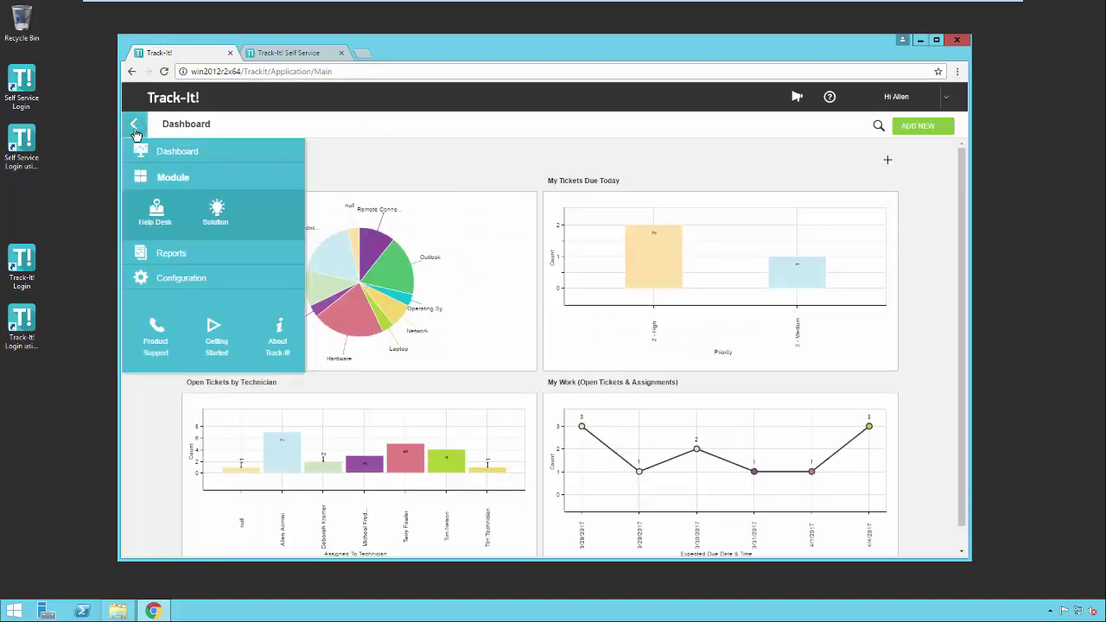
{"action": "left_click", "coordinate": [175, 279]}
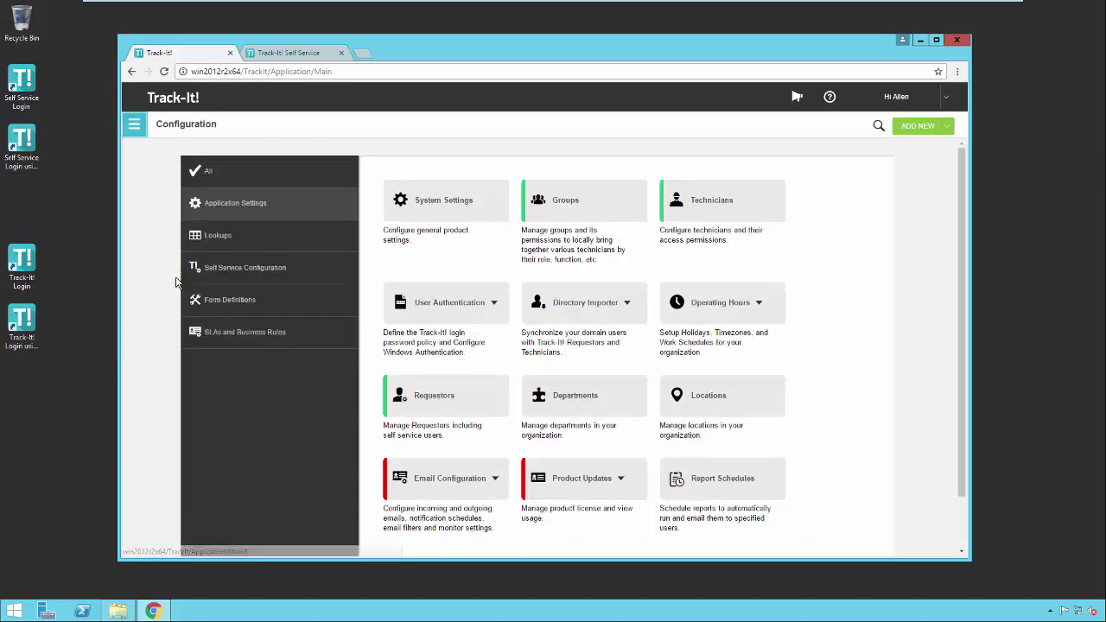
{"action": "left_click", "coordinate": [470, 405]}
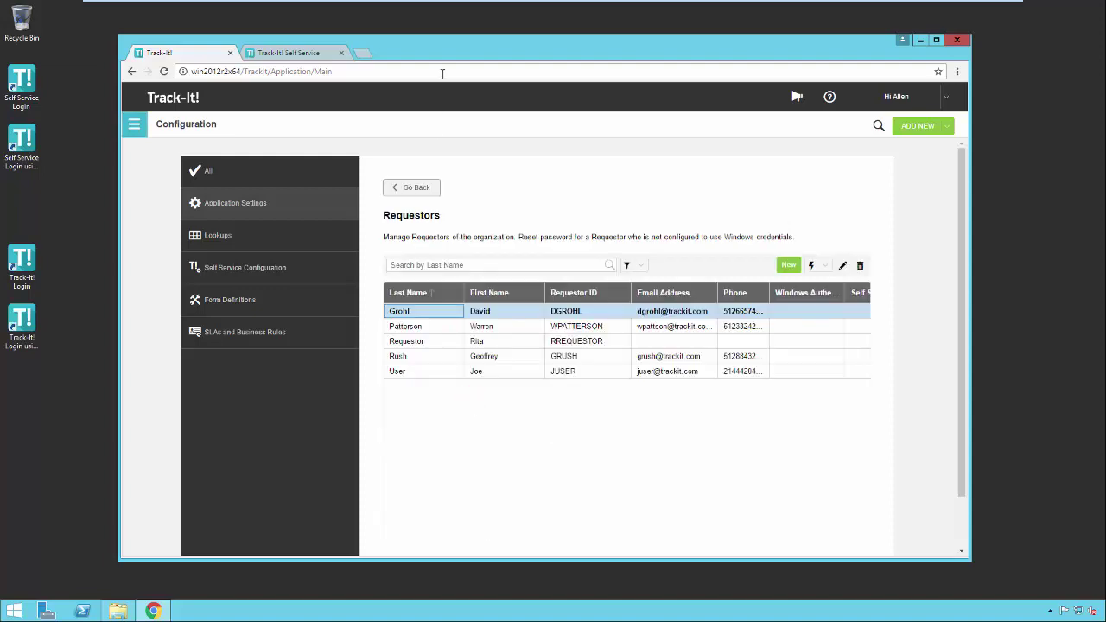
{"action": "double_click", "coordinate": [444, 39]}
{"action": "left_click", "coordinate": [381, 303]}
{"action": "double_click", "coordinate": [385, 301]}
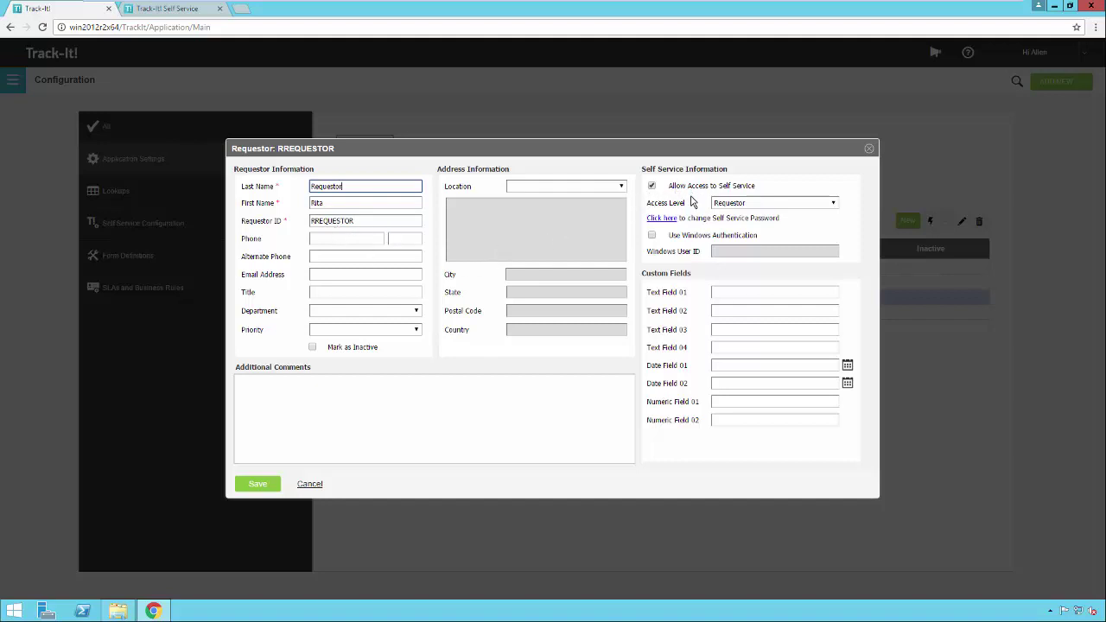
{"action": "left_click", "coordinate": [833, 206]}
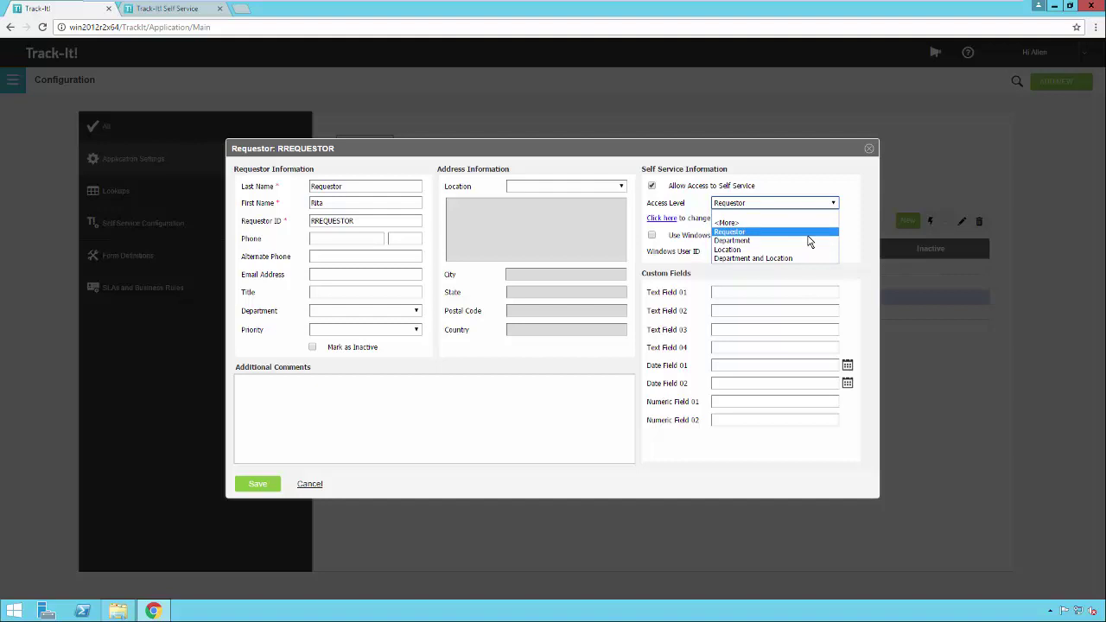
{"action": "left_click", "coordinate": [831, 208]}
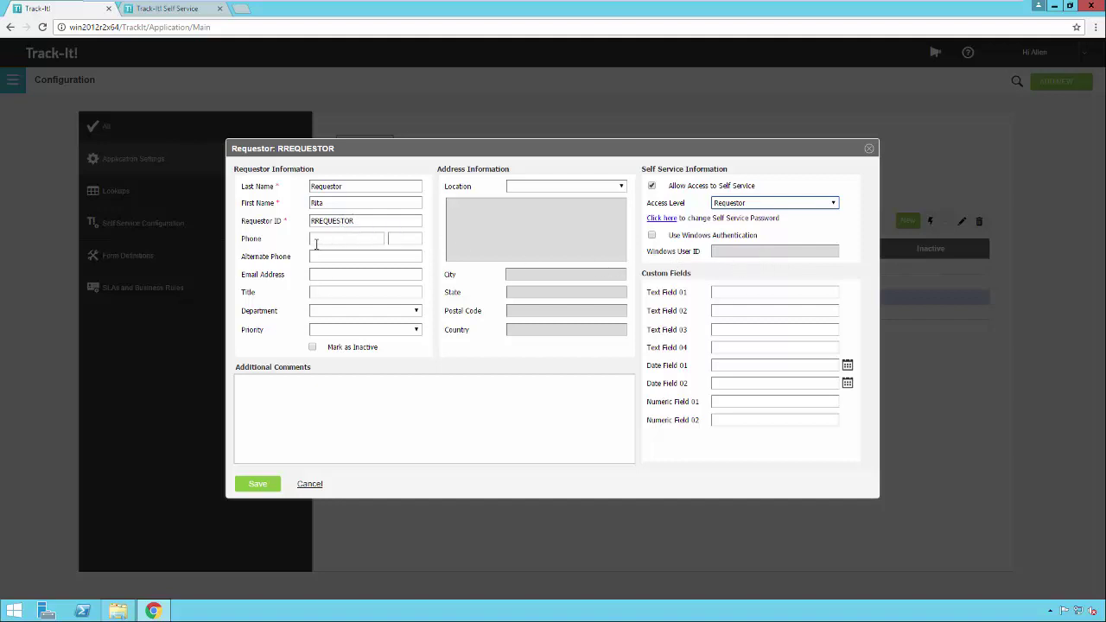
{"action": "left_click", "coordinate": [307, 485]}
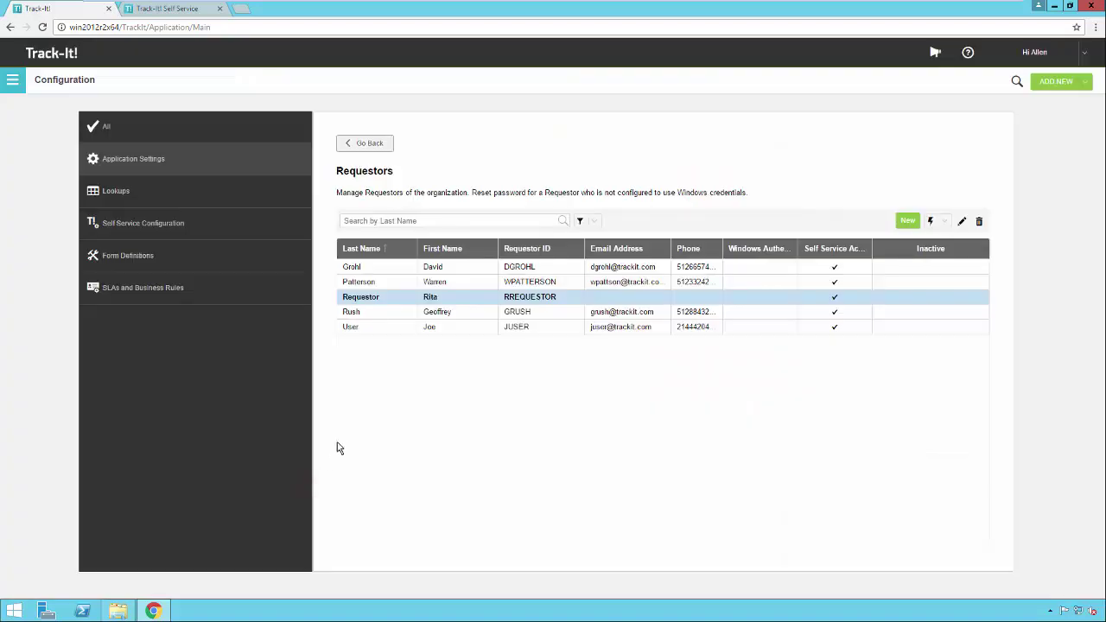
{"action": "left_click", "coordinate": [362, 149]}
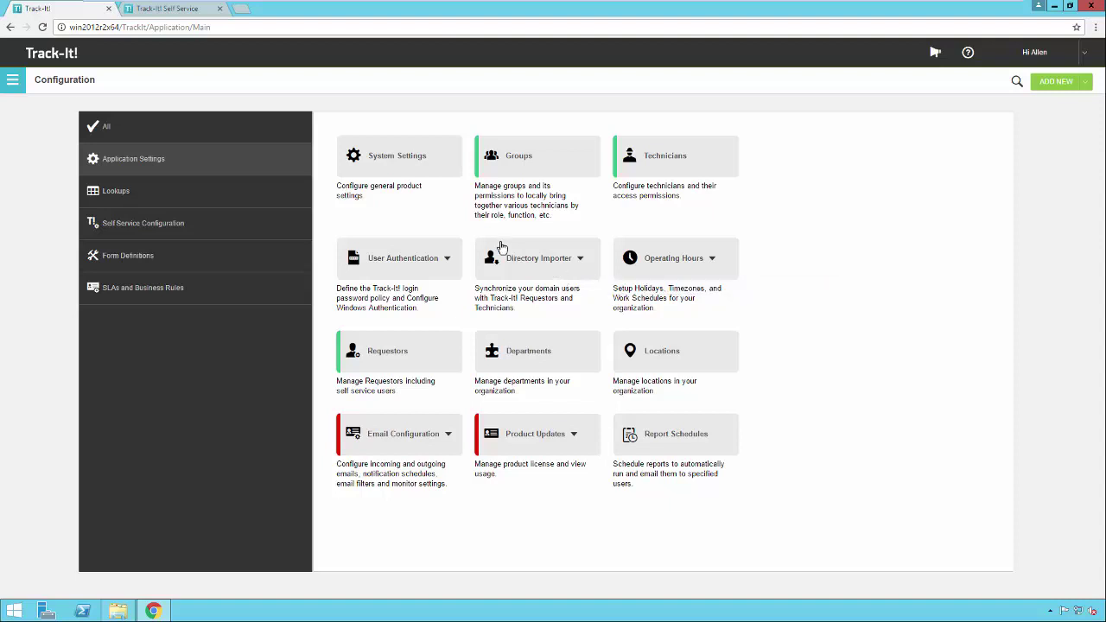
- Log in to Self Service as the requestor and check the account menu on Home
{"action": "left_click", "coordinate": [177, 10]}
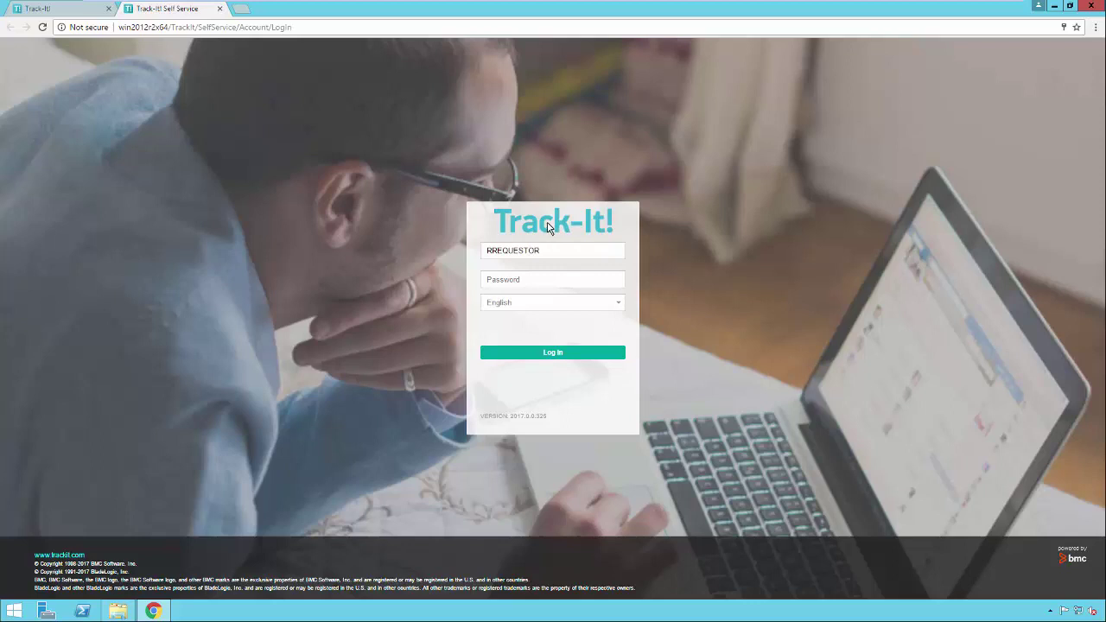
{"action": "left_click", "coordinate": [552, 355]}
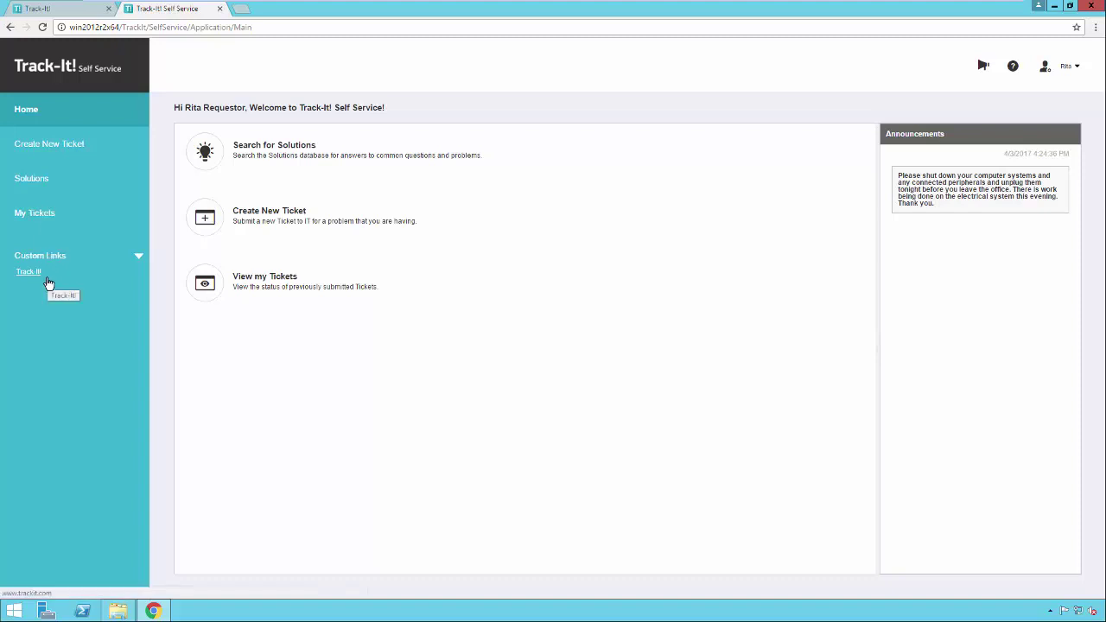
{"action": "left_click", "coordinate": [1072, 67]}
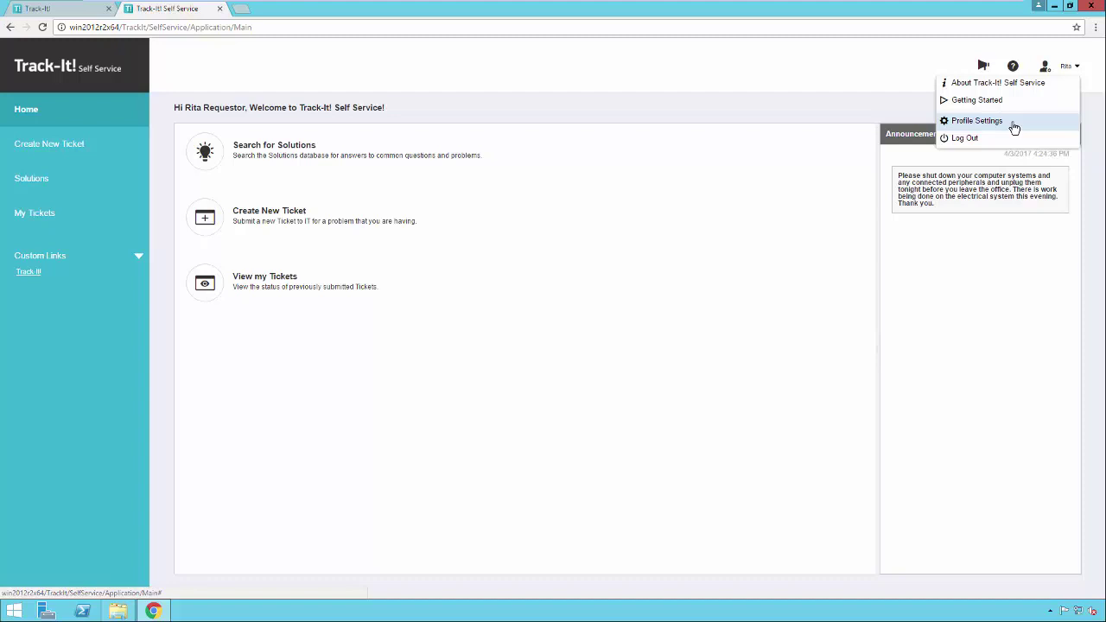
{"action": "left_click", "coordinate": [647, 176]}
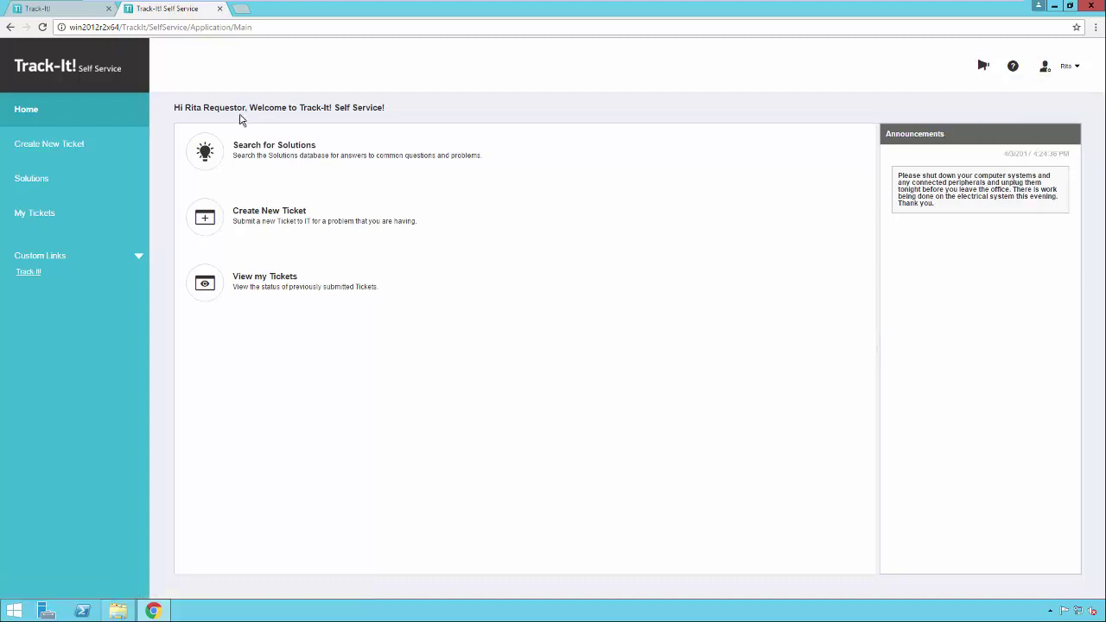
{"action": "left_click_drag", "start_coordinate": [299, 108], "coordinate": [336, 110]}
{"action": "left_click", "coordinate": [406, 195]}
{"action": "left_click", "coordinate": [261, 213]}
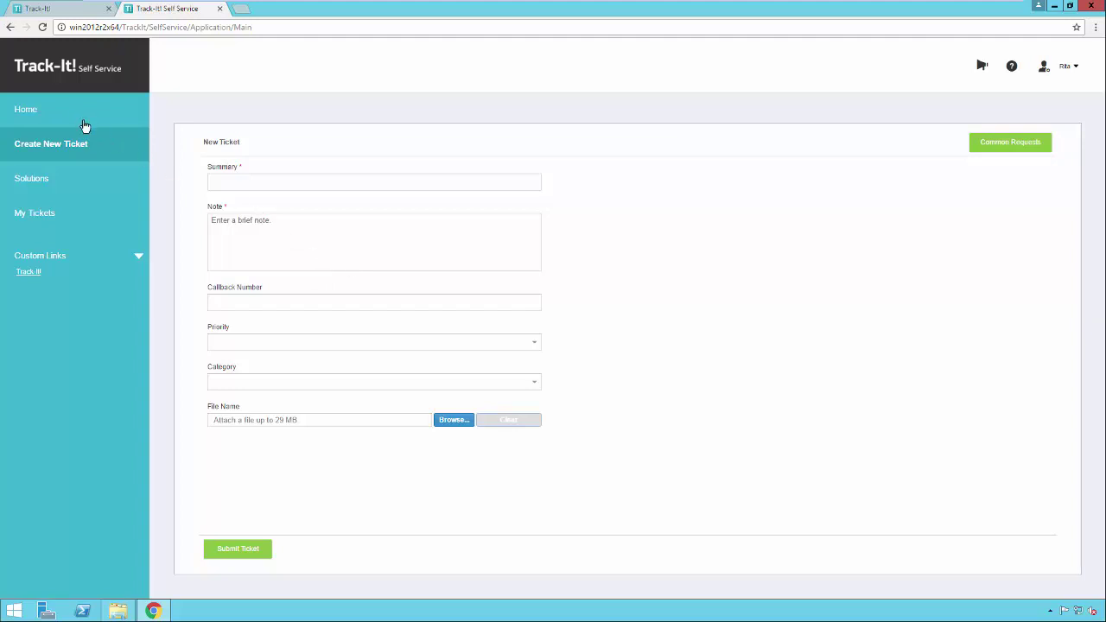
{"action": "left_click", "coordinate": [35, 115]}
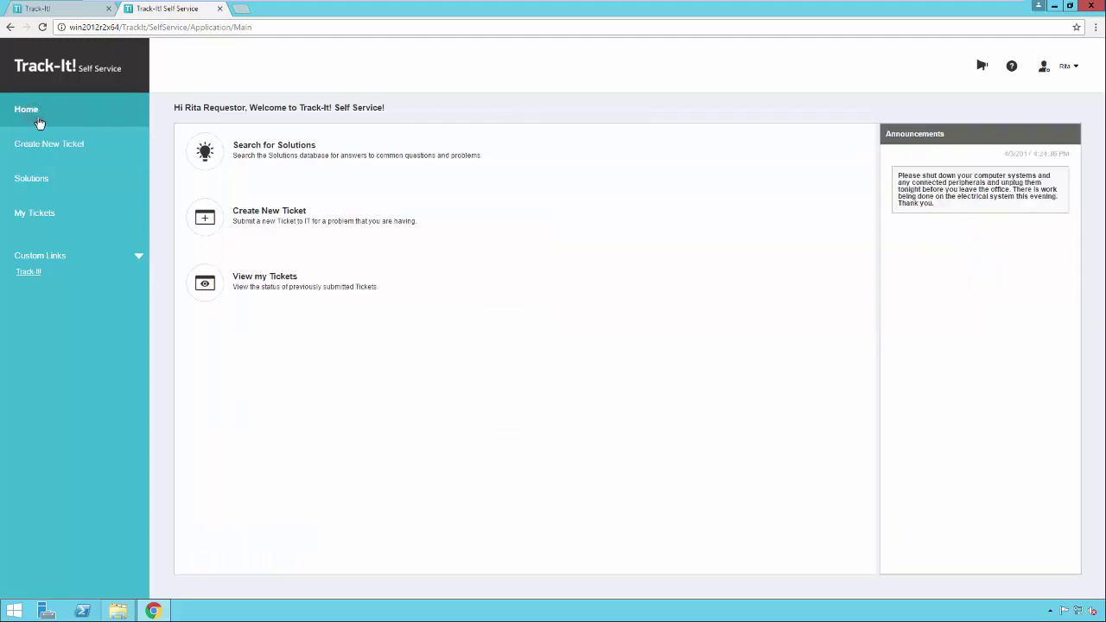
{"action": "left_click", "coordinate": [248, 277]}
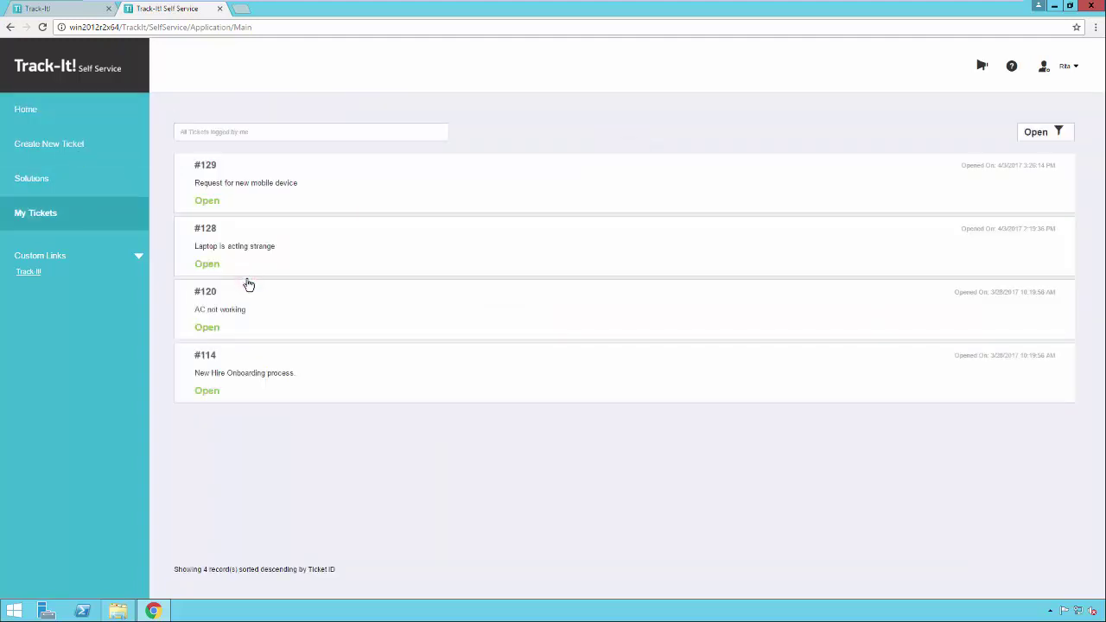
{"action": "left_click", "coordinate": [271, 251]}
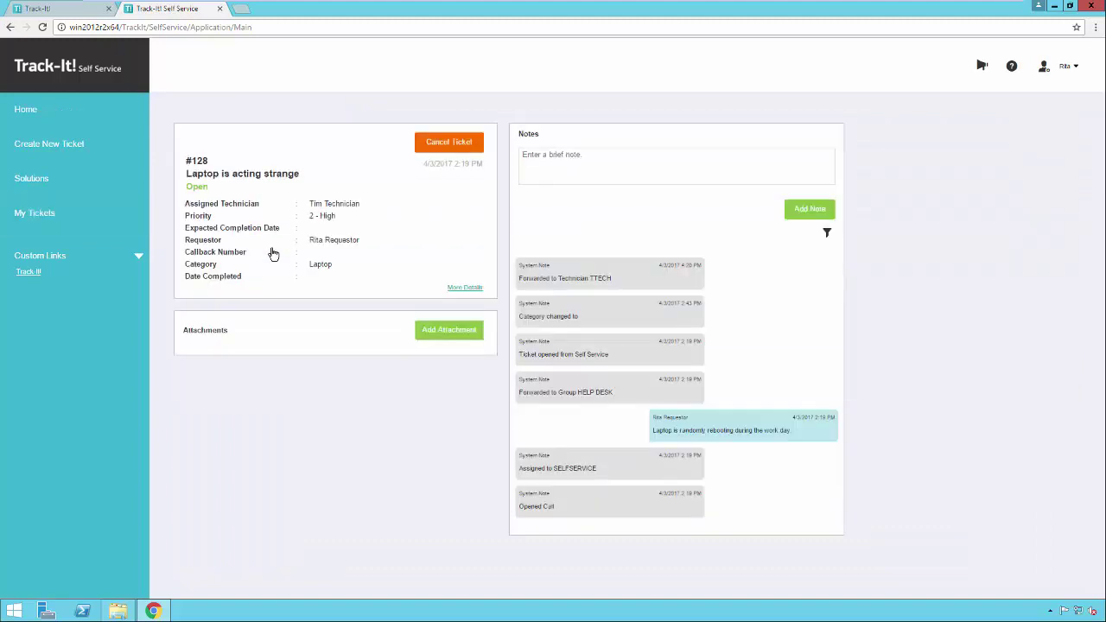
{"action": "left_click", "coordinate": [458, 294]}
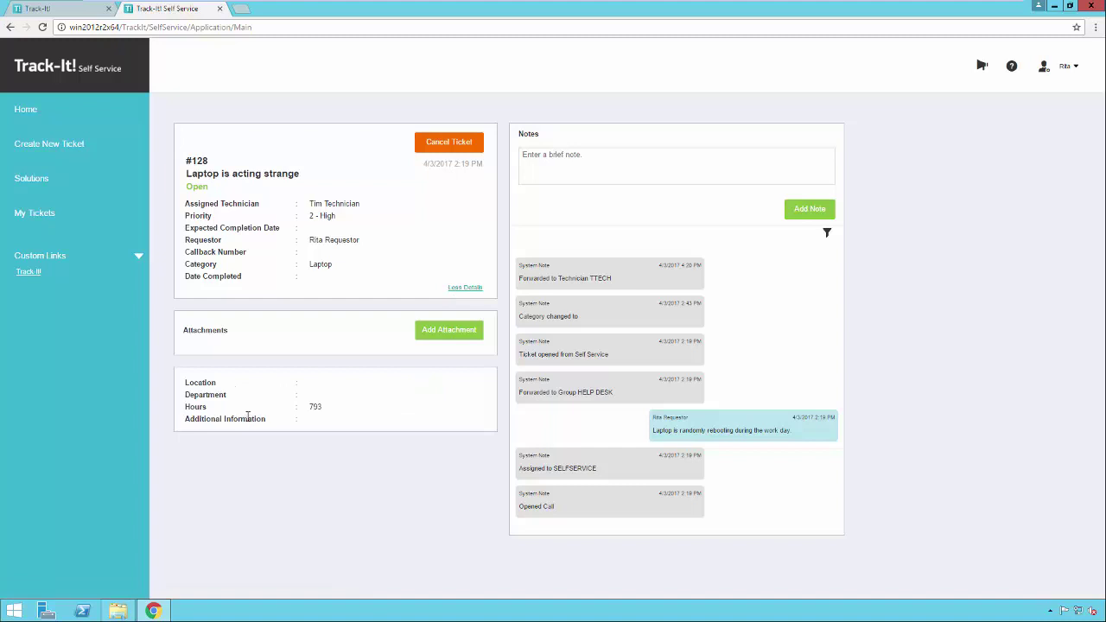
{"action": "left_click", "coordinate": [74, 117]}
{"action": "left_click", "coordinate": [1070, 67]}
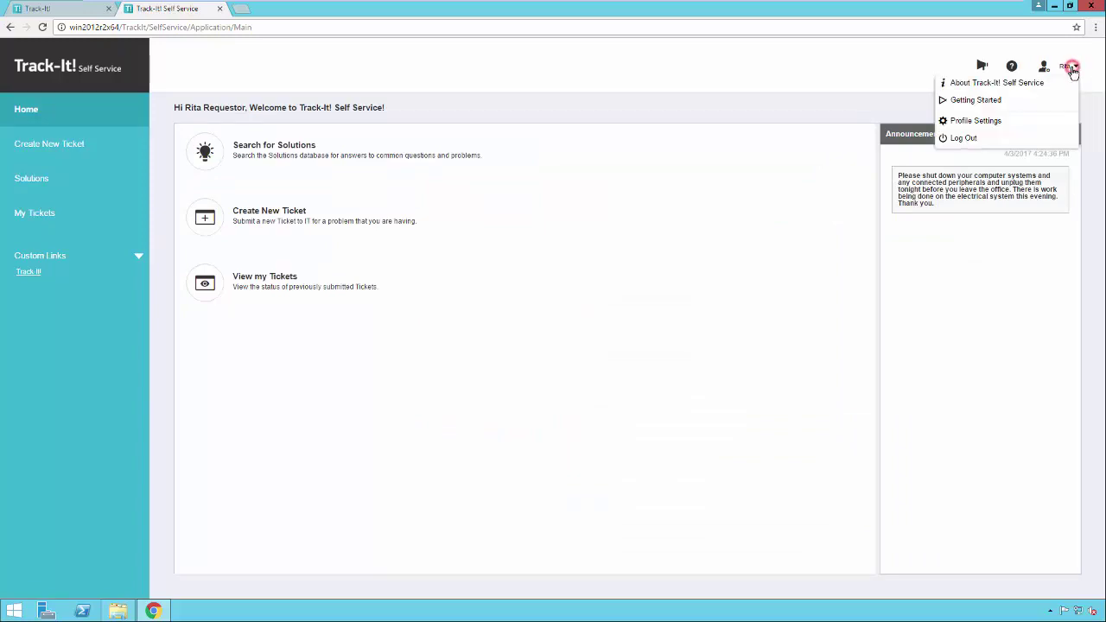
- Log out of Self Service and expand Self Service Settings under Self Service Configuration
{"action": "left_click", "coordinate": [996, 138]}
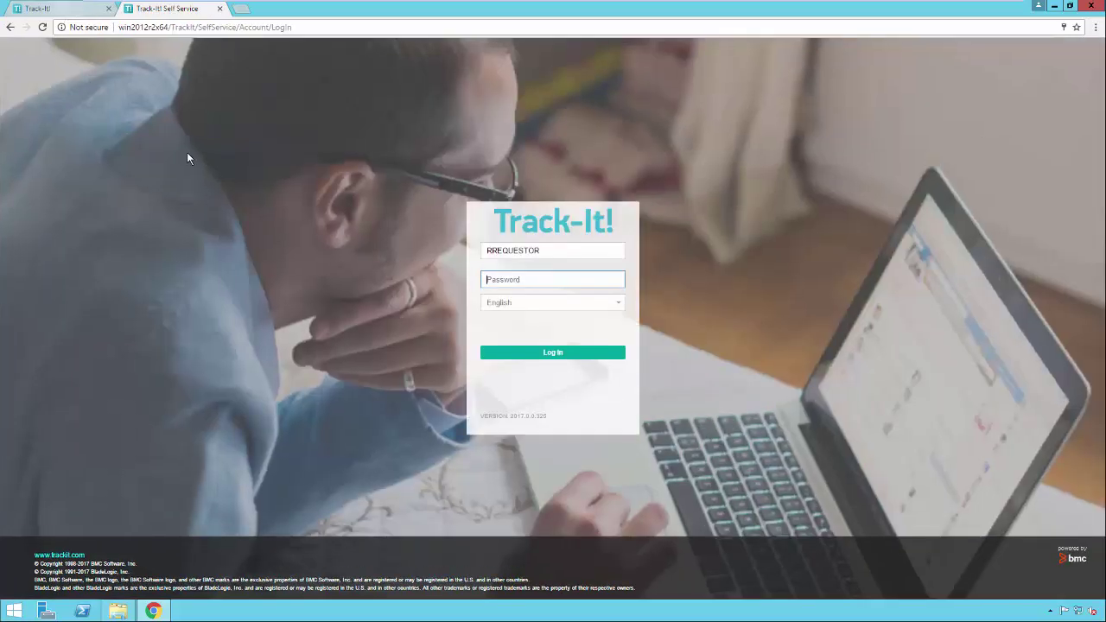
{"action": "left_click", "coordinate": [67, 9]}
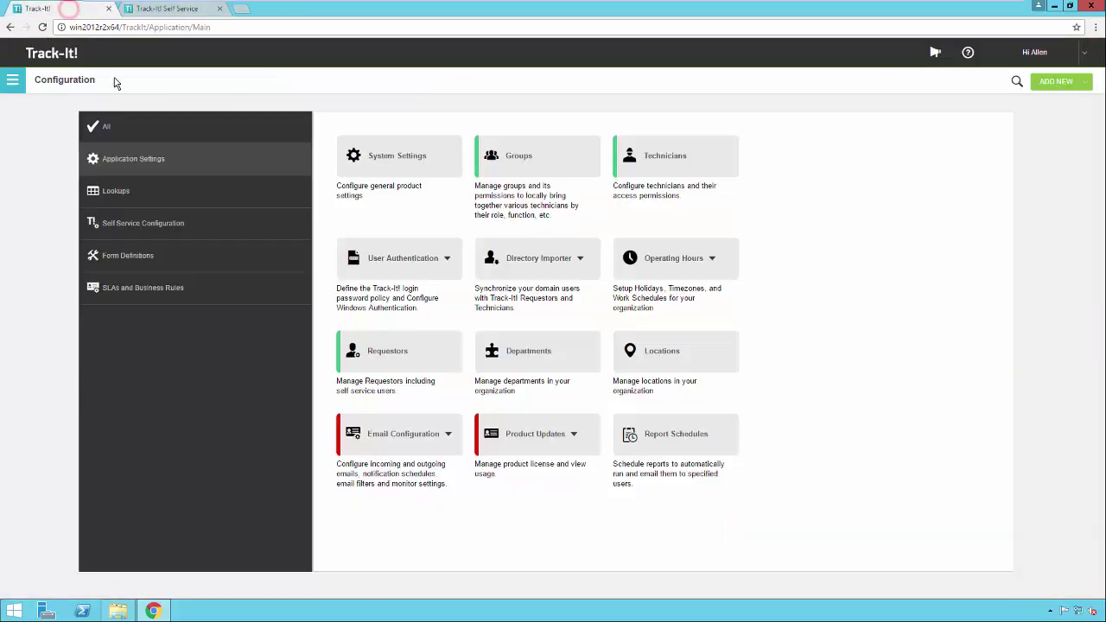
{"action": "left_click", "coordinate": [250, 235]}
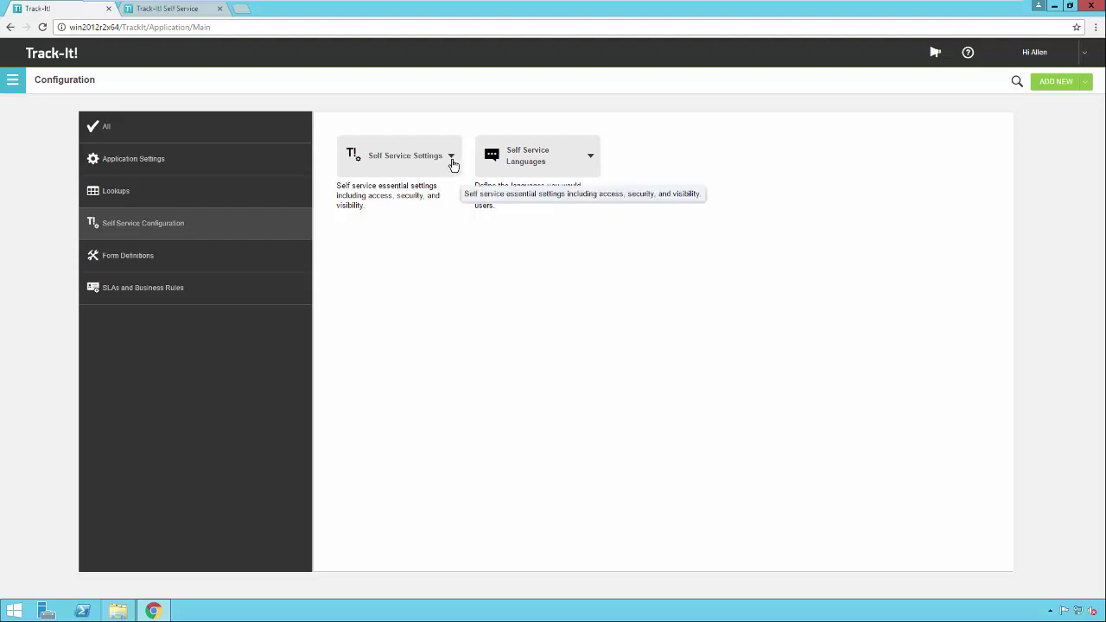
{"action": "left_click", "coordinate": [451, 157]}
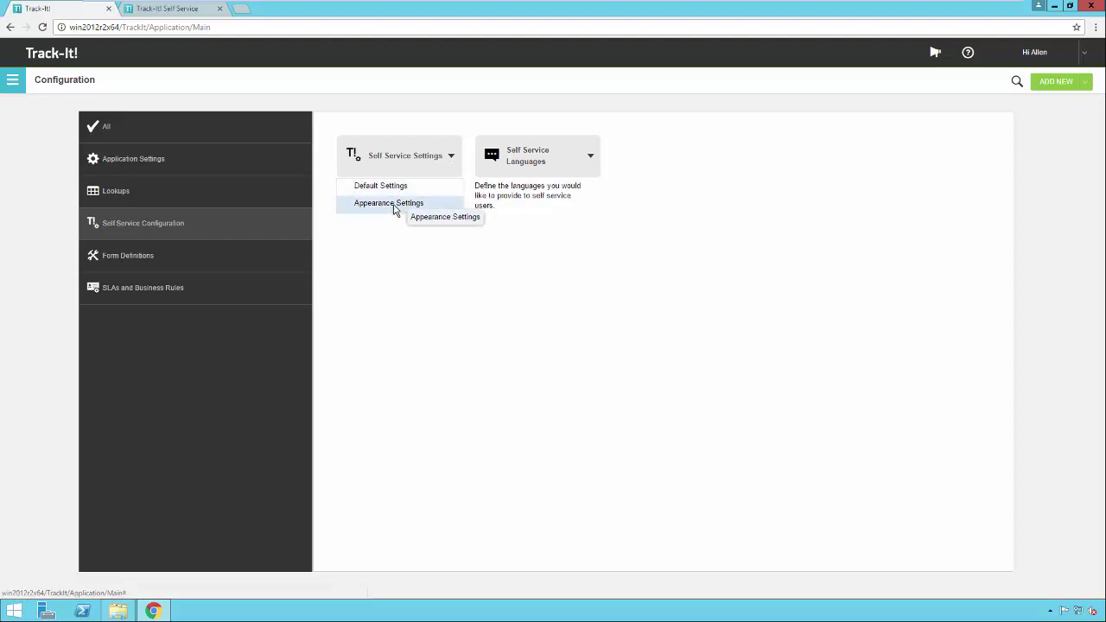
{"action": "left_click", "coordinate": [382, 186]}
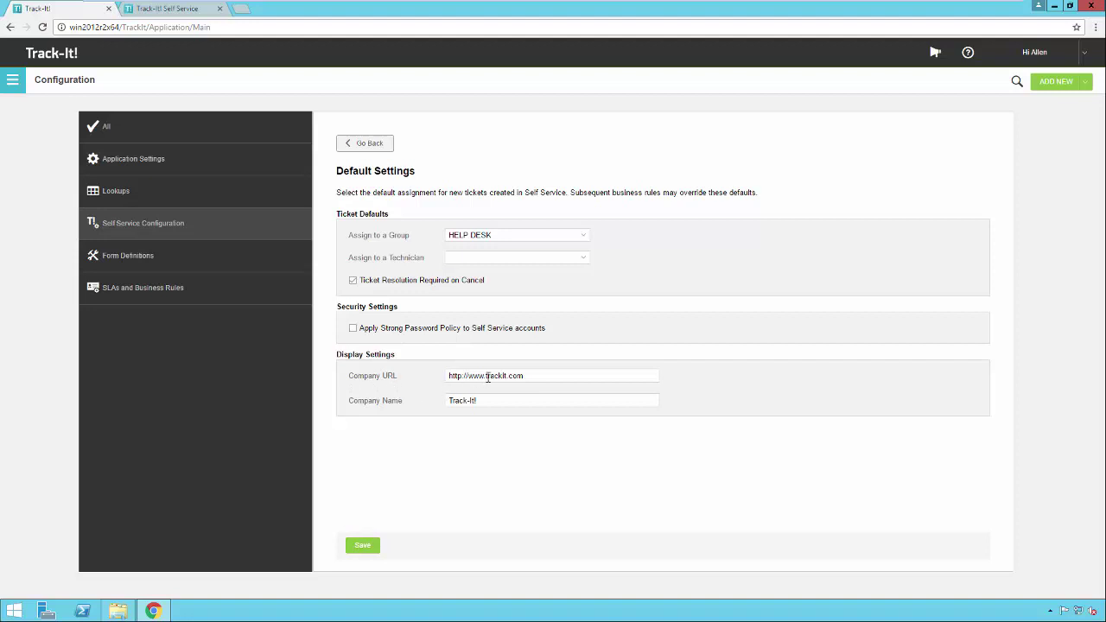
{"action": "left_click_drag", "start_coordinate": [487, 376], "coordinate": [541, 376]}
{"action": "type", "text": "bmc.com"}
{"action": "left_click", "coordinate": [494, 403]}
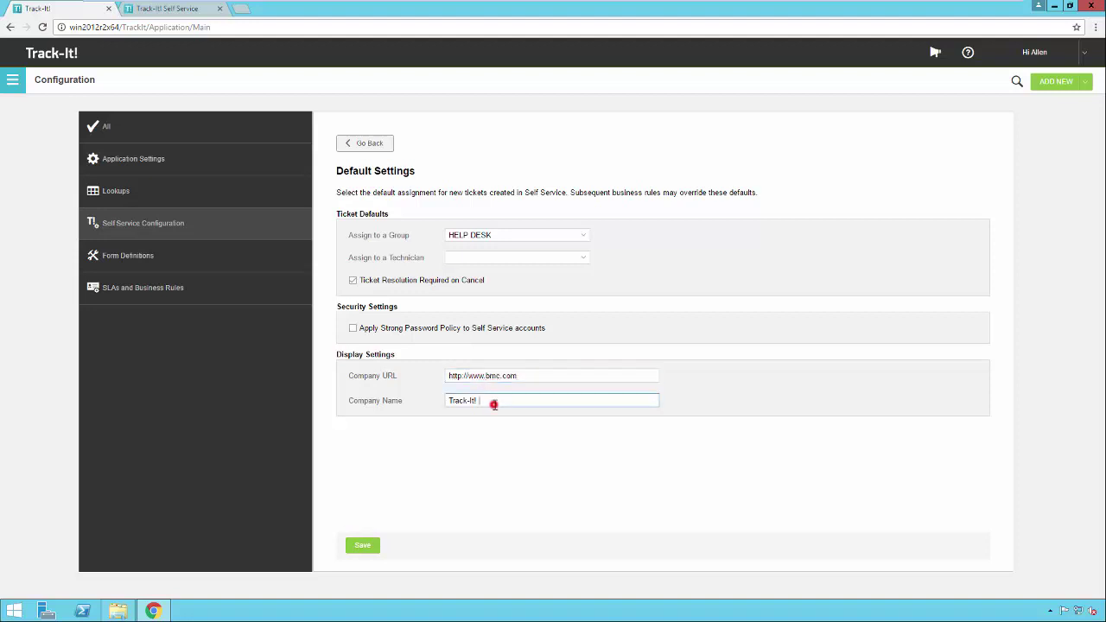
{"action": "triple_click", "coordinate": [490, 402]}
{"action": "type", "text": "BMC Software"}
{"action": "left_click", "coordinate": [362, 554]}
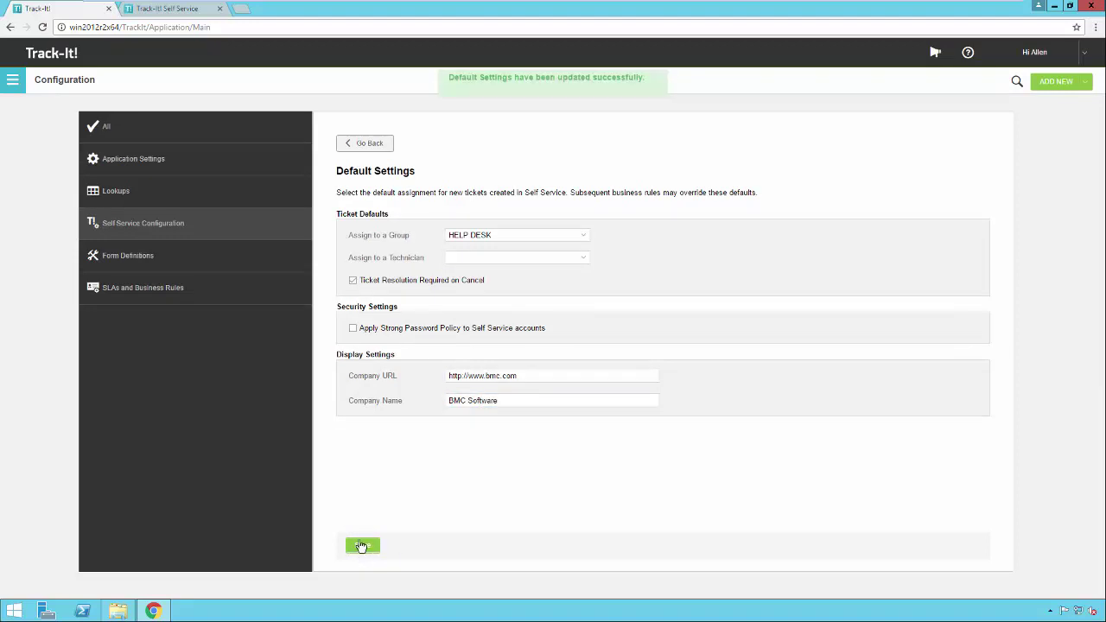
- Go back and open the Self Service Appearance Settings
{"action": "left_click", "coordinate": [362, 142]}
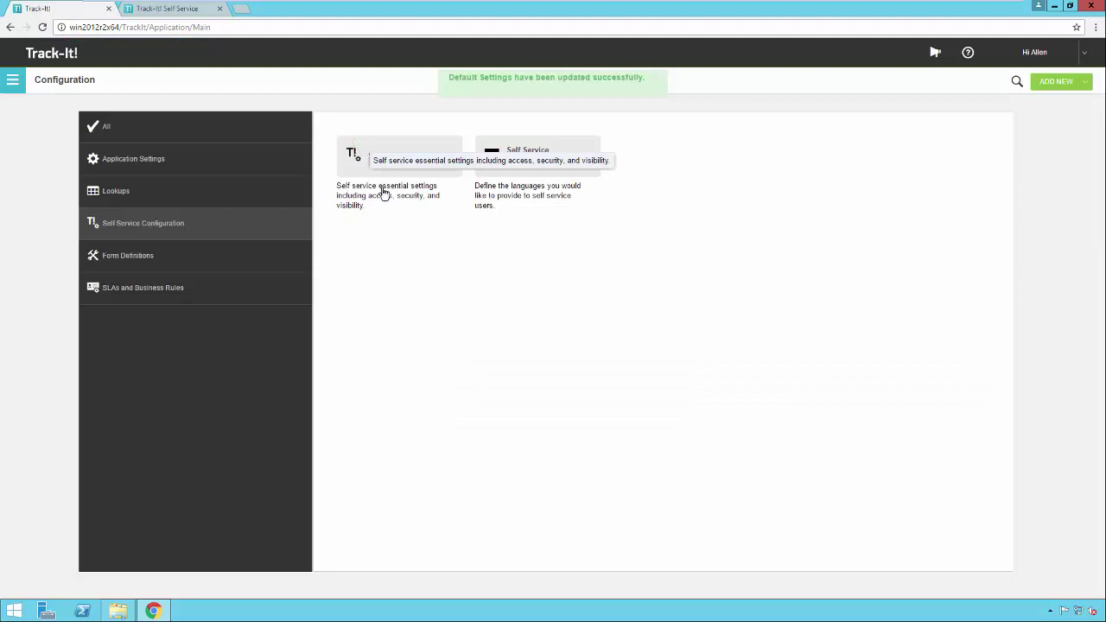
{"action": "left_click", "coordinate": [451, 159]}
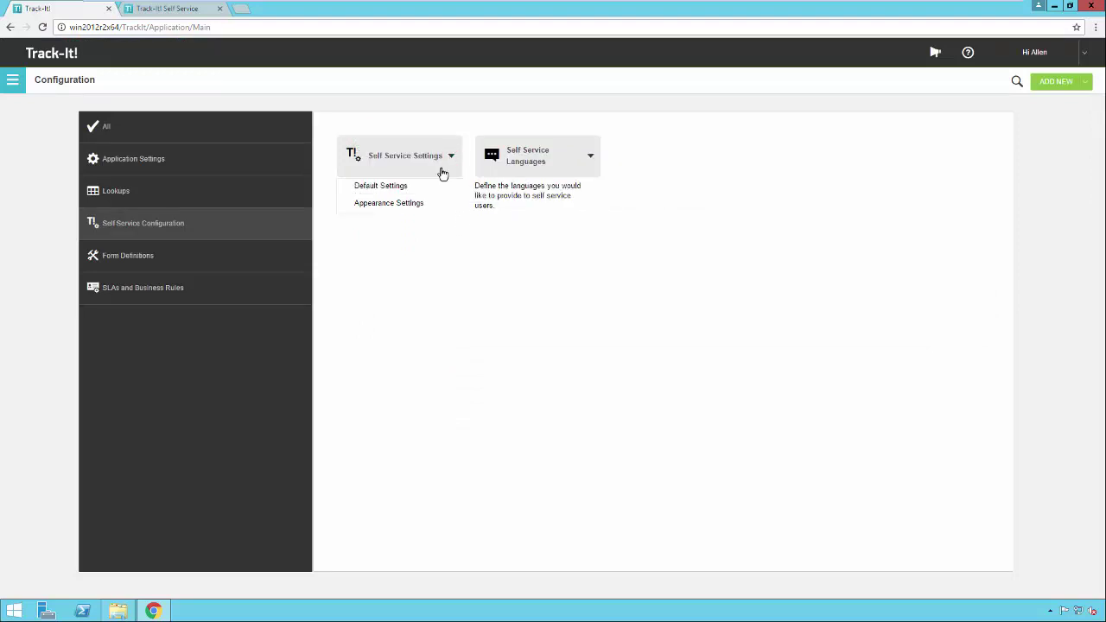
{"action": "left_click", "coordinate": [389, 204]}
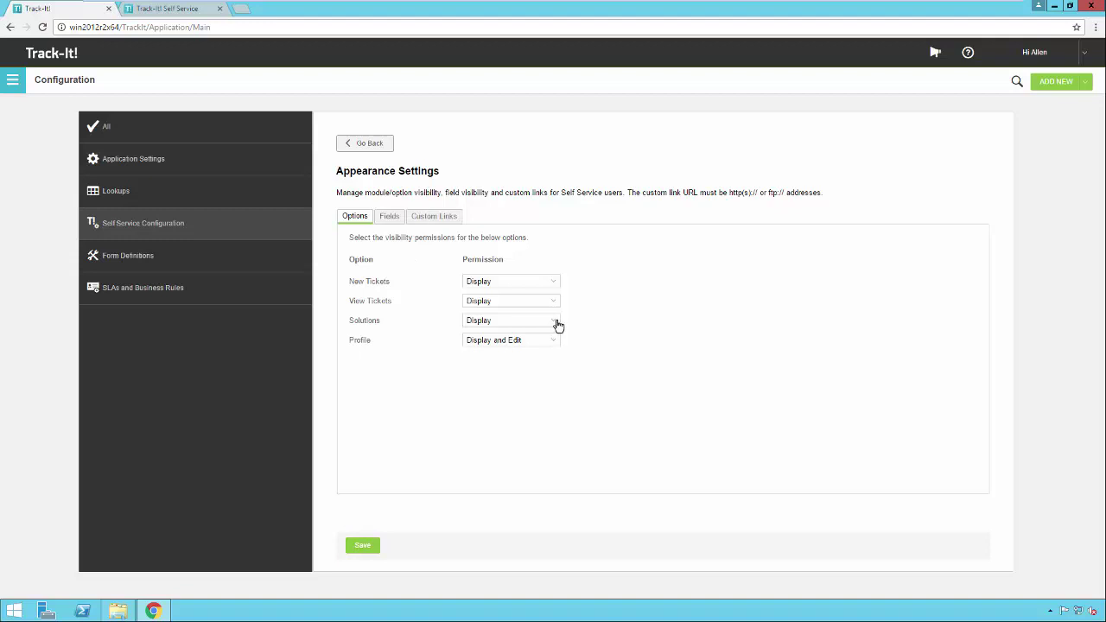
- Set Solutions visibility to Hide in Appearance Settings and save
{"action": "left_click", "coordinate": [557, 324]}
{"action": "left_click", "coordinate": [492, 353]}
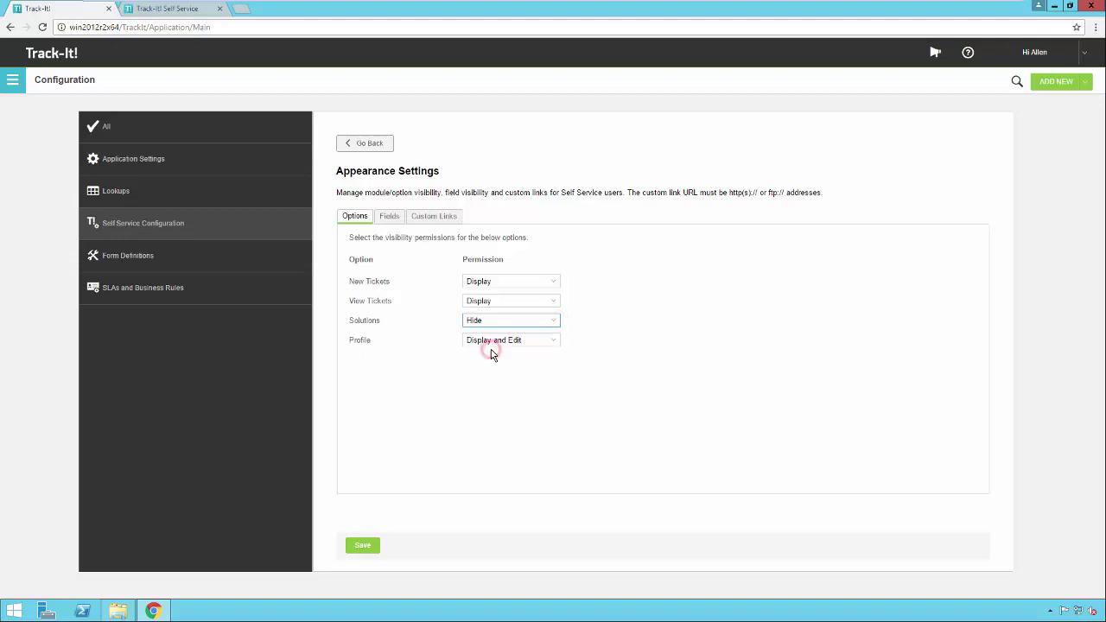
{"action": "left_click", "coordinate": [357, 548]}
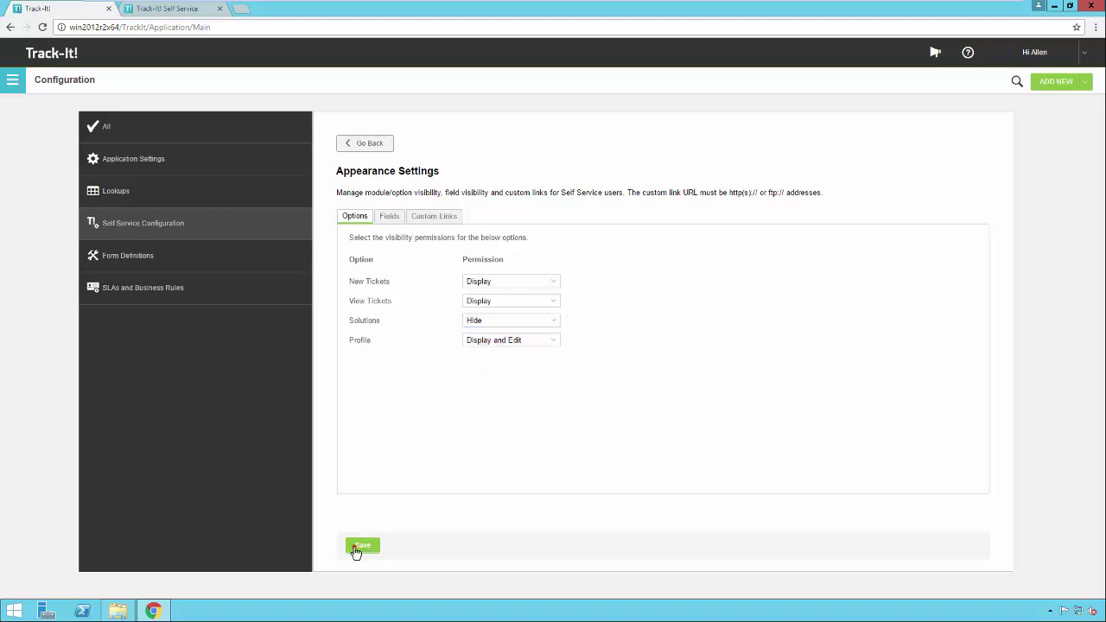
{"action": "left_click", "coordinate": [393, 219]}
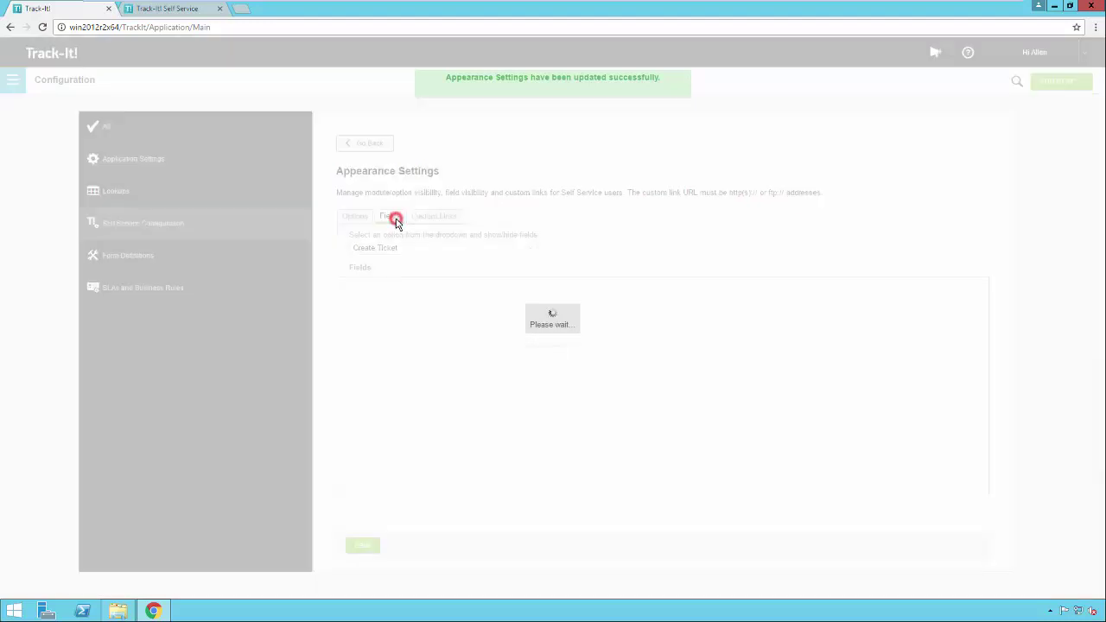
- Hide Priority and Attachments on the Create Ticket form and save
{"action": "left_click", "coordinate": [444, 248]}
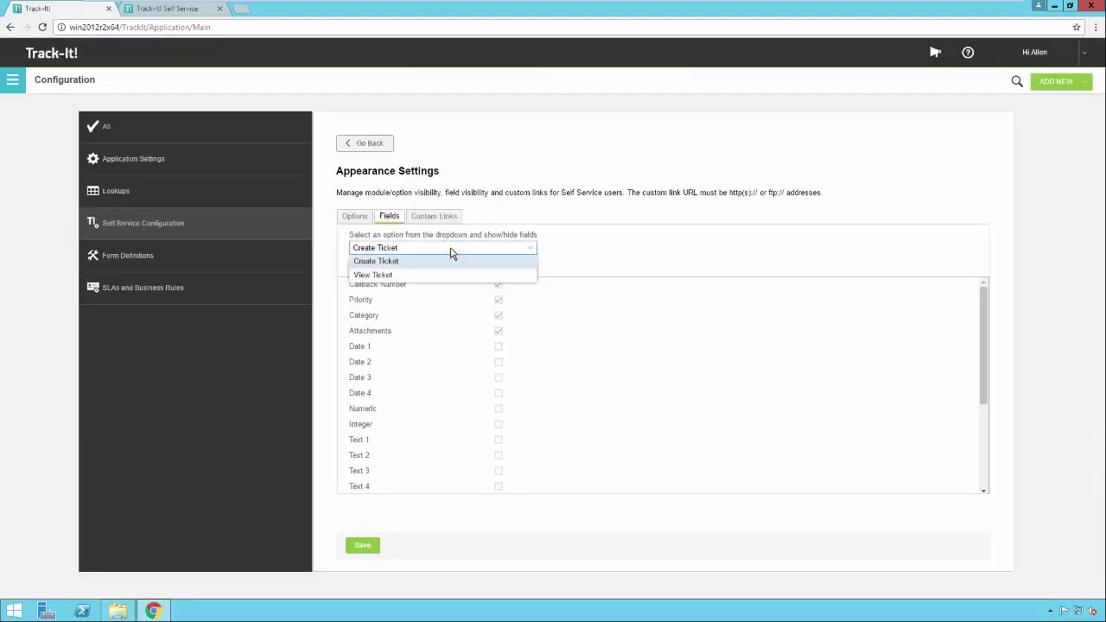
{"action": "left_click", "coordinate": [432, 260]}
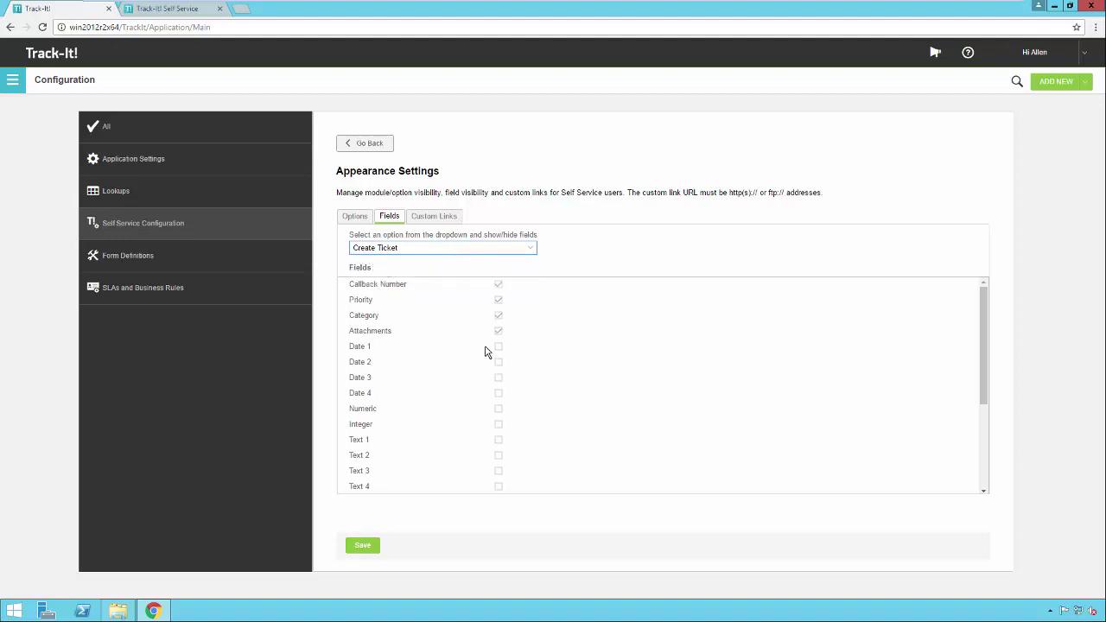
{"action": "left_click", "coordinate": [498, 300]}
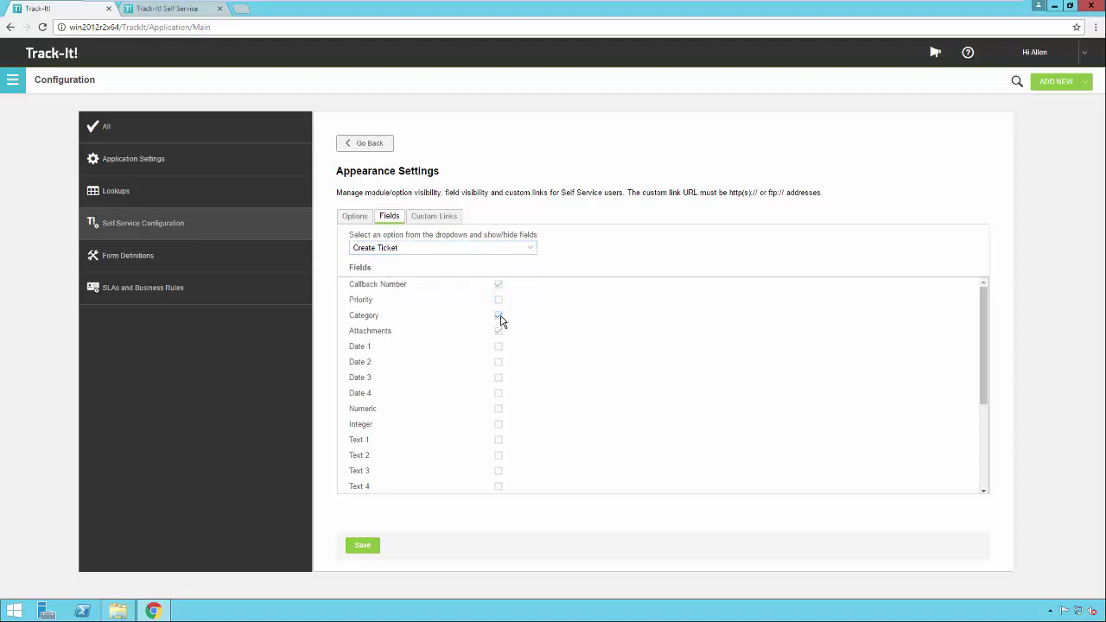
{"action": "left_click", "coordinate": [498, 331]}
{"action": "left_click", "coordinate": [363, 550]}
- Hide Department and Location on the View Ticket form and save
{"action": "left_click", "coordinate": [508, 248]}
{"action": "left_click", "coordinate": [440, 275]}
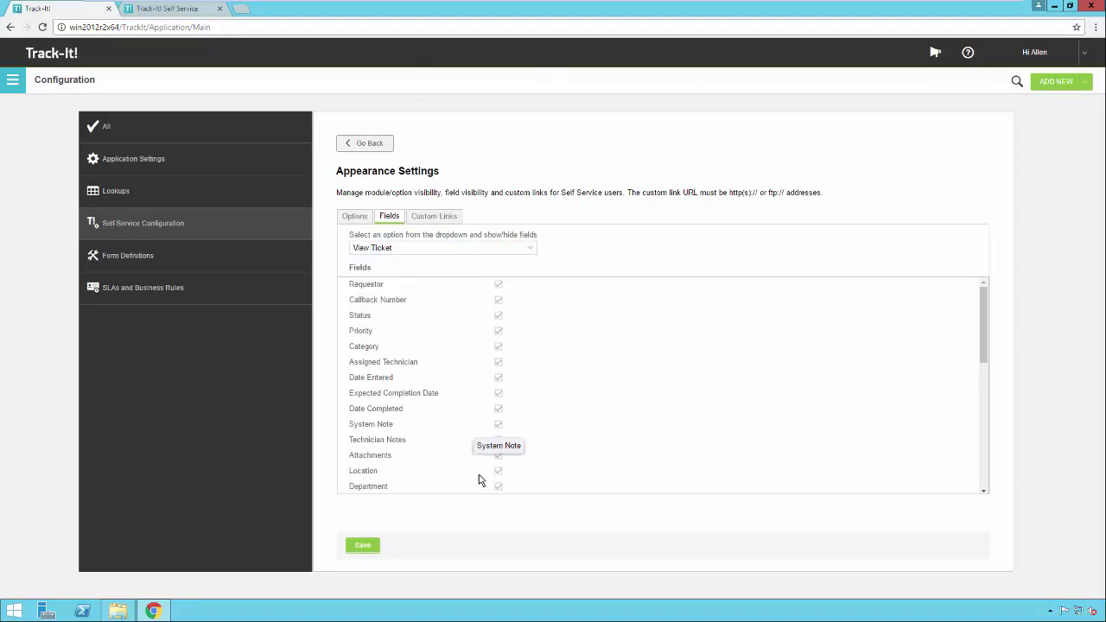
{"action": "scroll", "coordinate": [533, 476], "scroll_direction": "down", "scroll_amount": 1}
{"action": "left_click", "coordinate": [498, 430]}
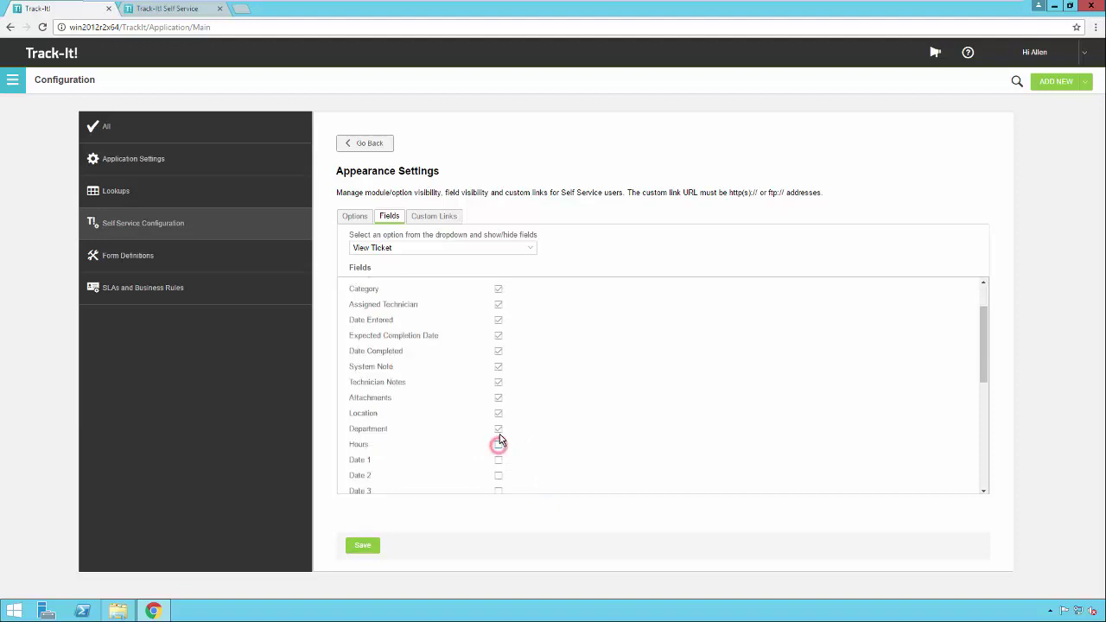
{"action": "left_click", "coordinate": [499, 414]}
{"action": "left_click", "coordinate": [365, 549]}
{"action": "left_click", "coordinate": [436, 223]}
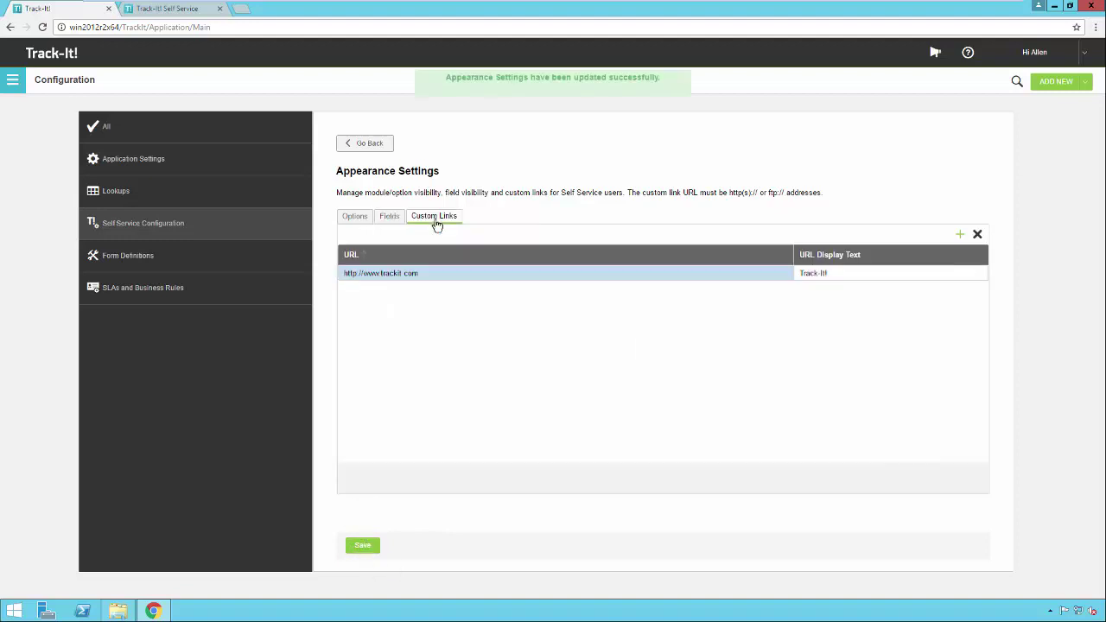
{"action": "left_click", "coordinate": [418, 276]}
{"action": "double_click", "coordinate": [391, 273]}
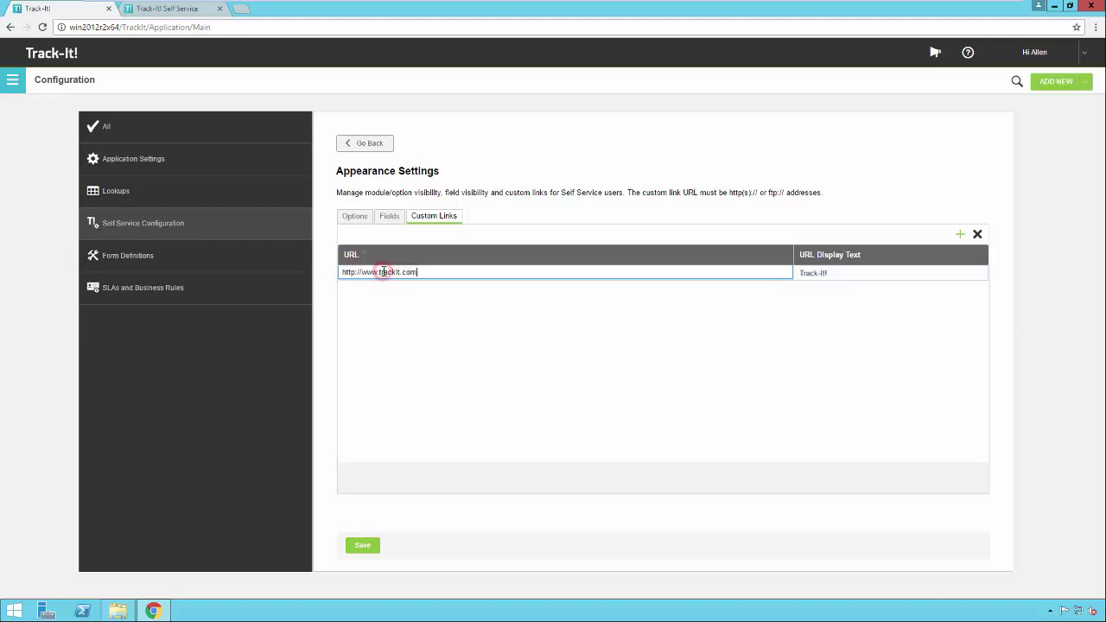
{"action": "double_click", "coordinate": [396, 272]}
{"action": "type", "text": "bmc"}
{"action": "double_click", "coordinate": [811, 273]}
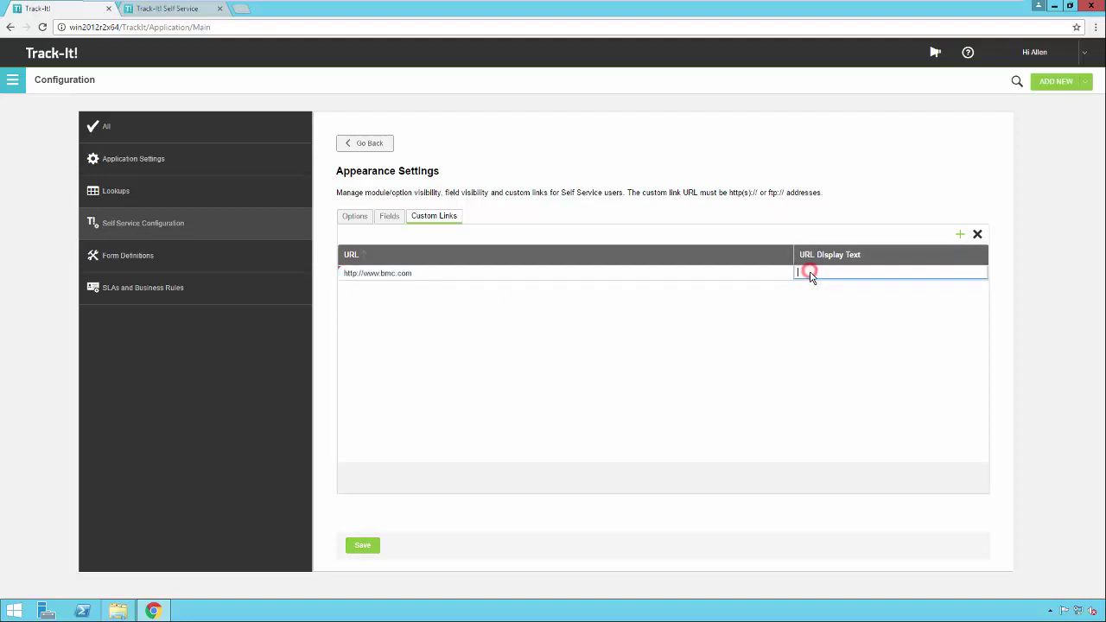
{"action": "type", "text": "BMC"}
{"action": "key", "text": "Return"}
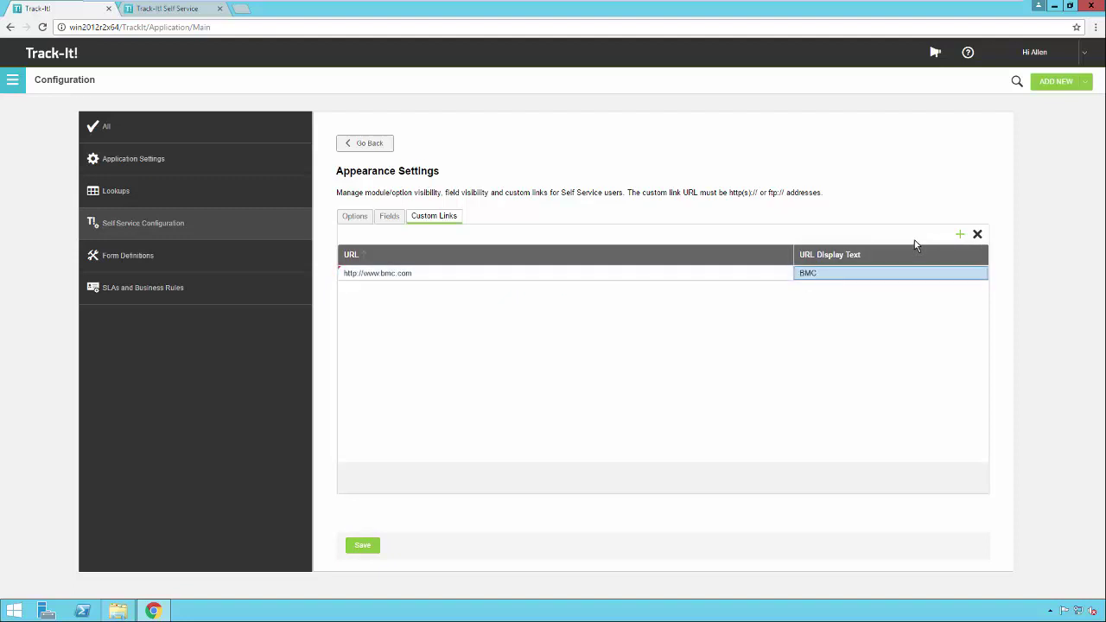
{"action": "left_click", "coordinate": [959, 235]}
{"action": "type", "text": "http://www.google.com"}
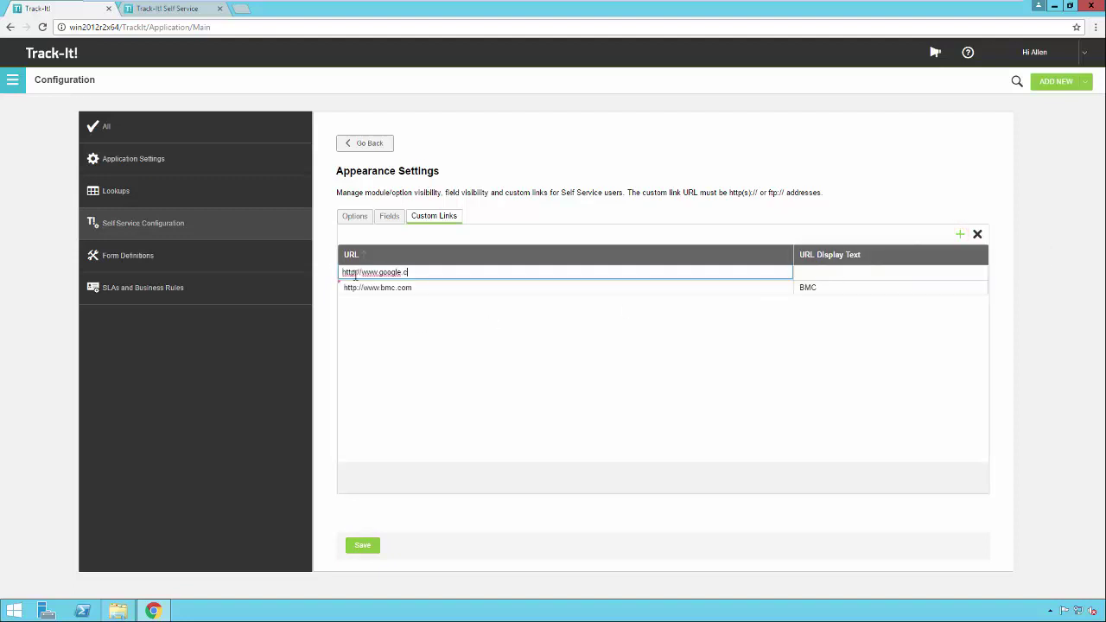
{"action": "left_click", "coordinate": [795, 276]}
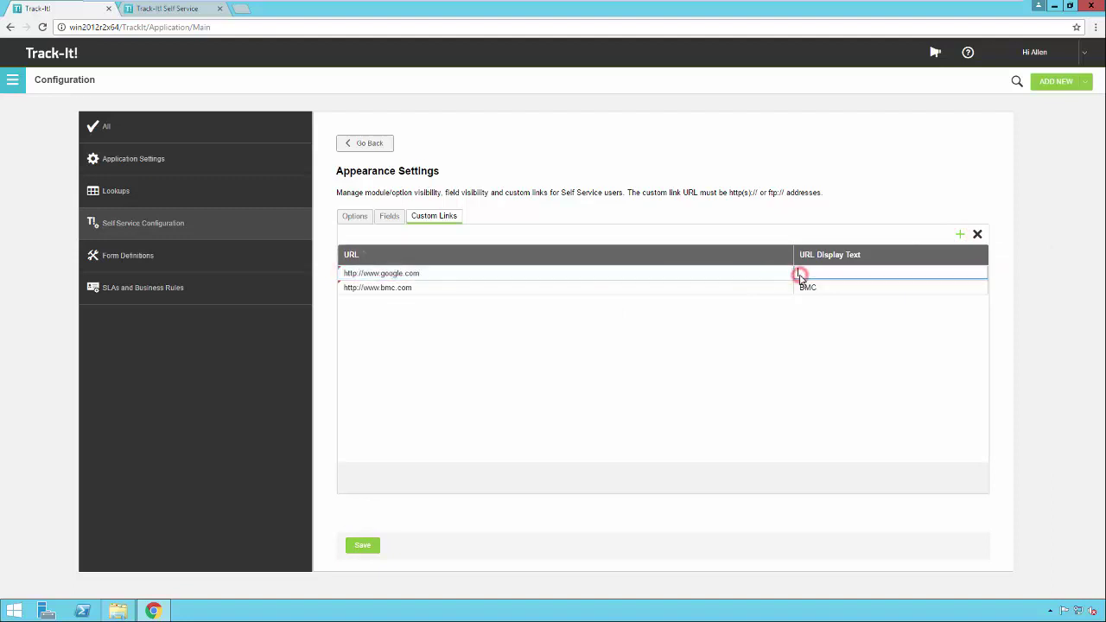
{"action": "type", "text": "Google"}
{"action": "left_click", "coordinate": [800, 278]}
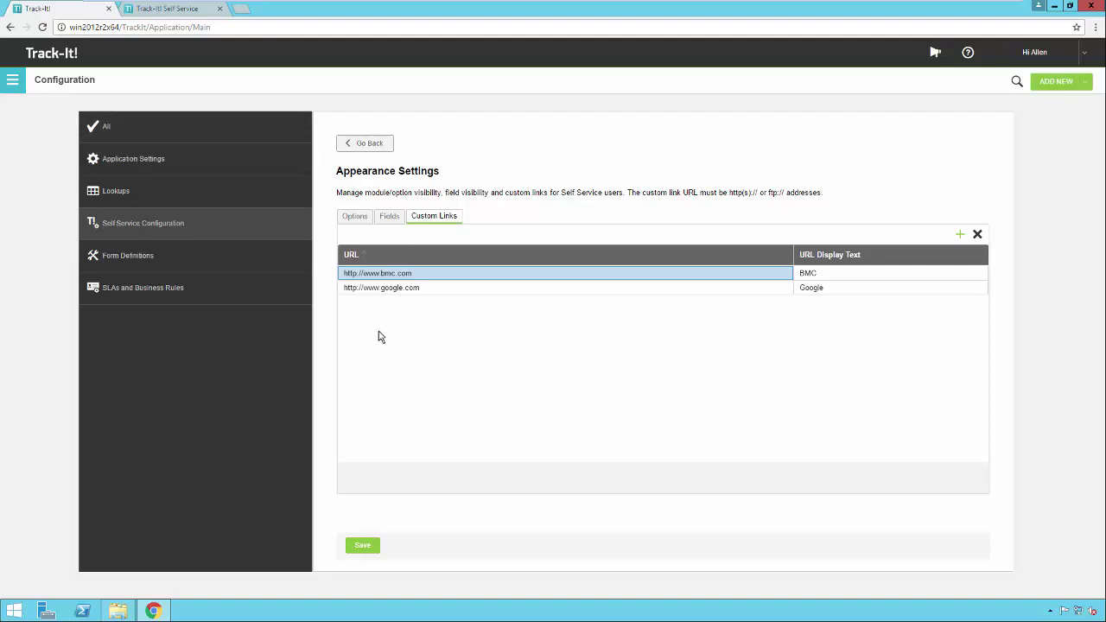
{"action": "left_click", "coordinate": [119, 610]}
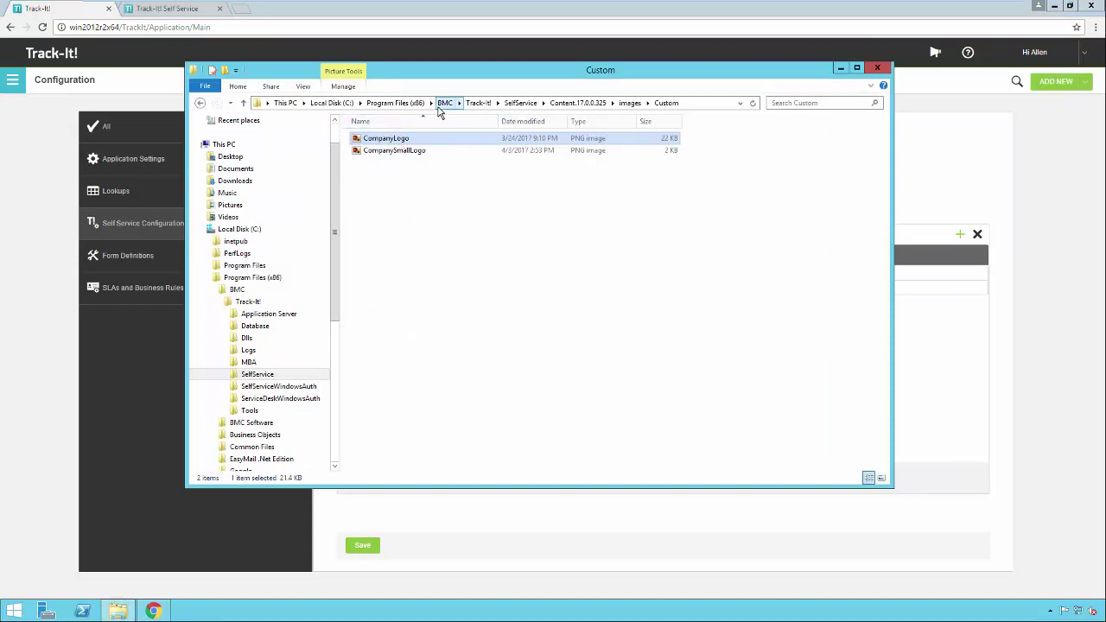
{"action": "left_click", "coordinate": [628, 103]}
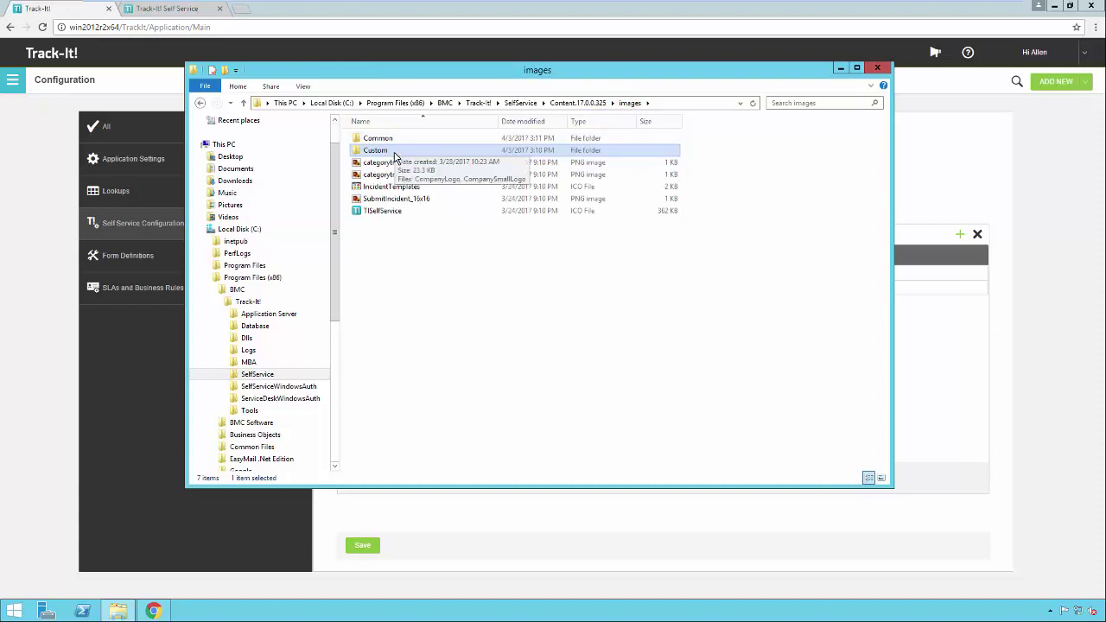
{"action": "double_click", "coordinate": [399, 138]}
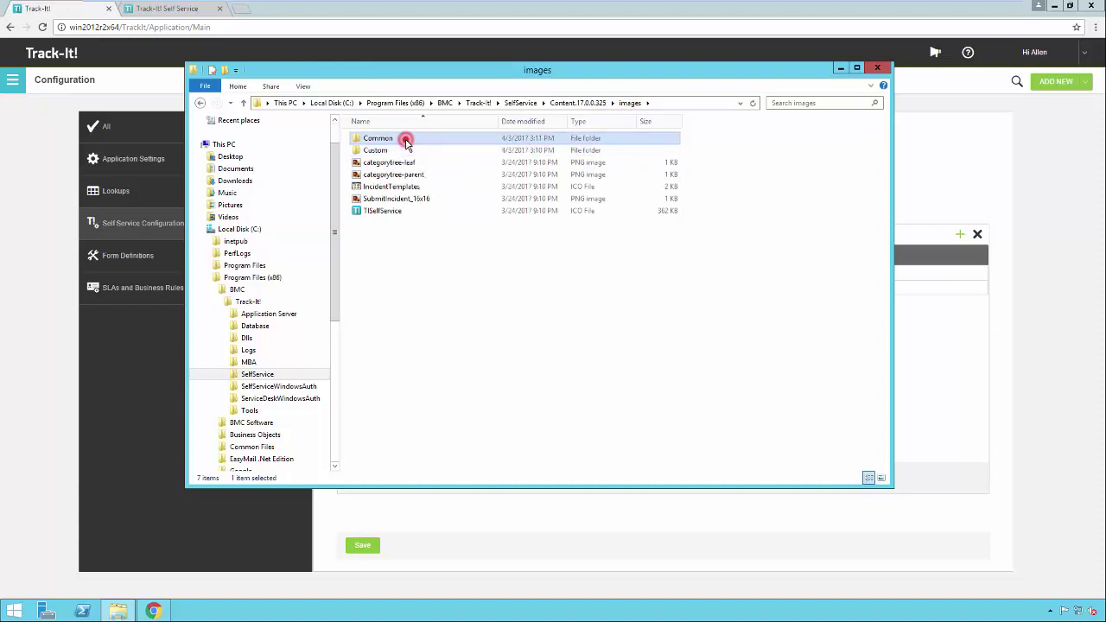
{"action": "scroll", "coordinate": [413, 361], "scroll_direction": "down", "scroll_amount": 4}
{"action": "scroll", "coordinate": [413, 361], "scroll_direction": "down", "scroll_amount": 2}
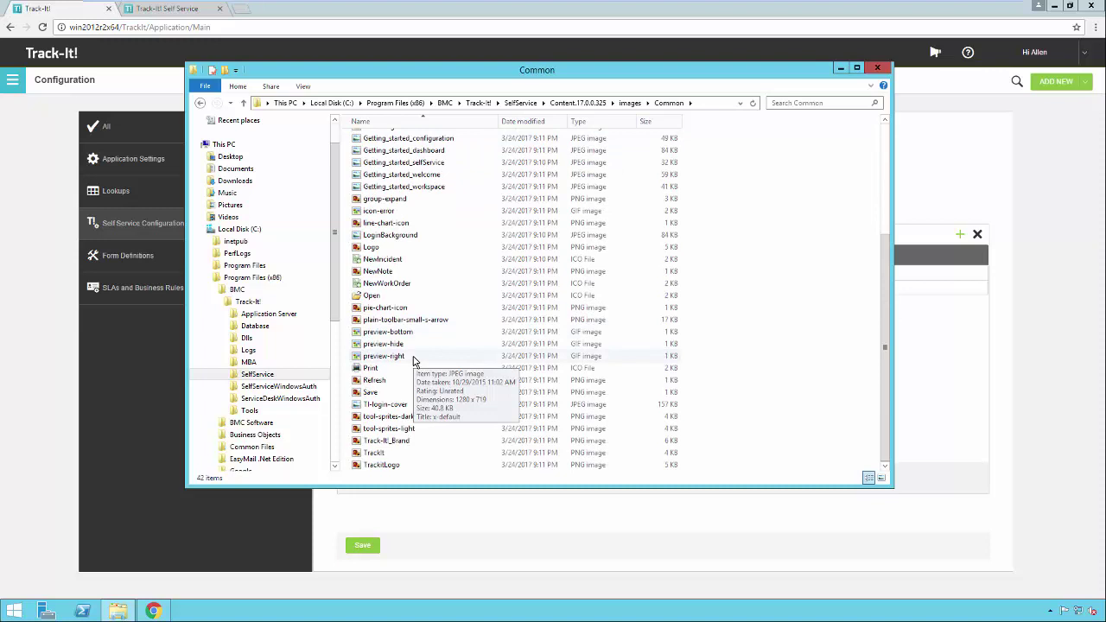
{"action": "left_click", "coordinate": [397, 452]}
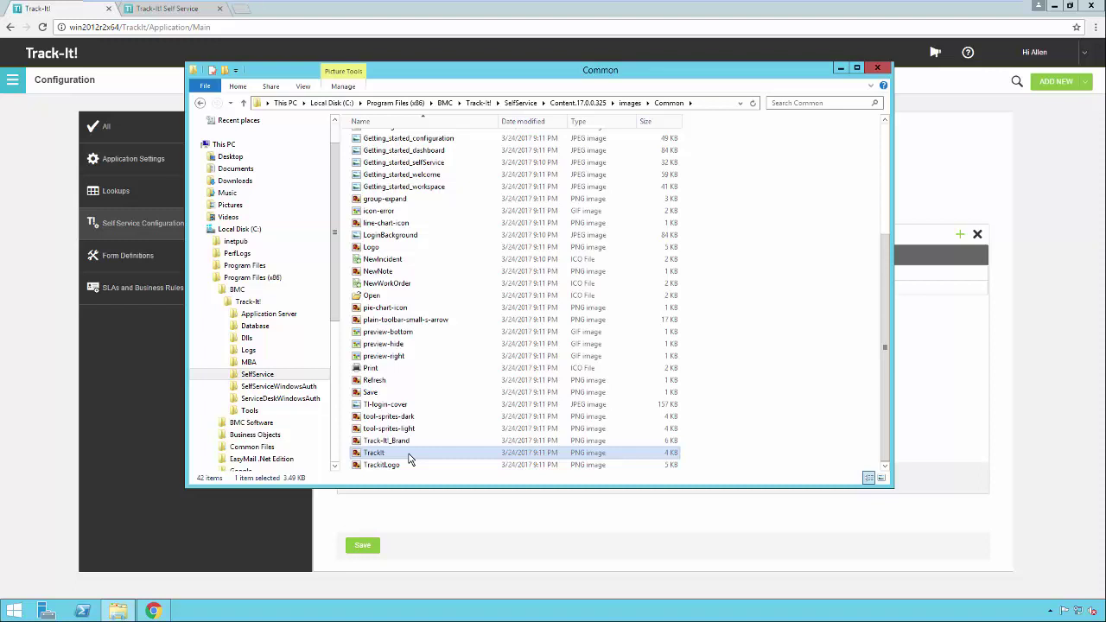
{"action": "left_click", "coordinate": [629, 102]}
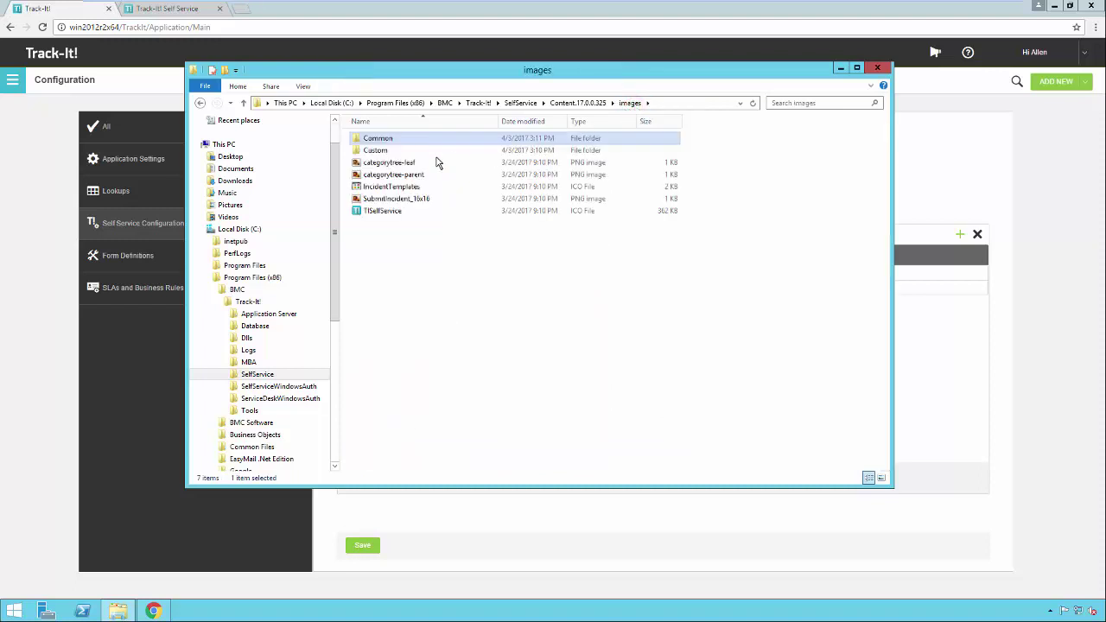
{"action": "double_click", "coordinate": [385, 150]}
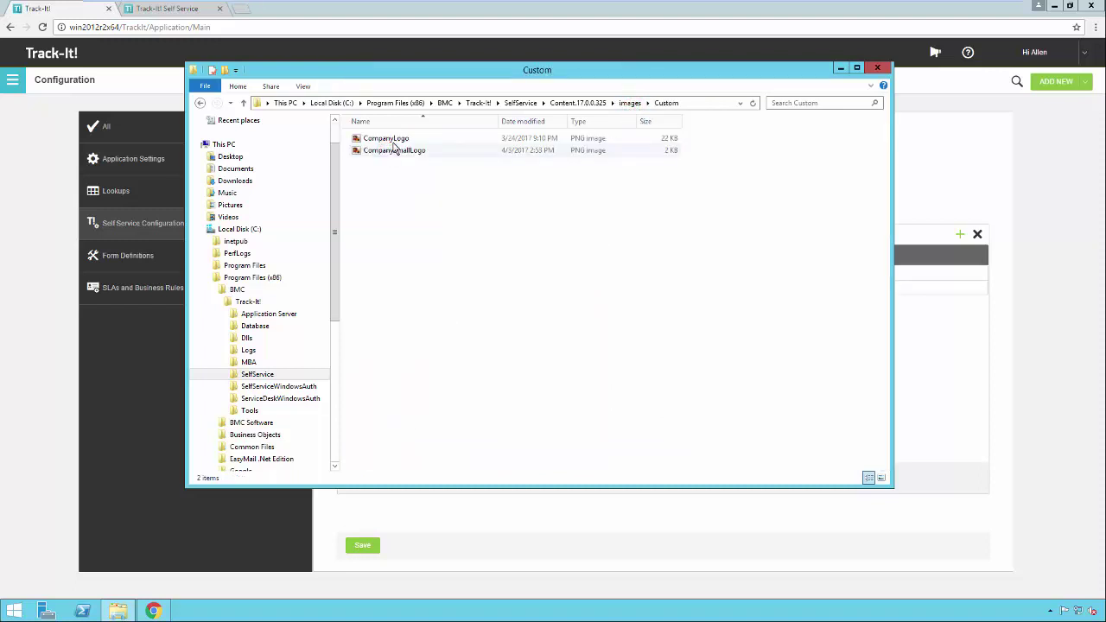
{"action": "left_click", "coordinate": [413, 140]}
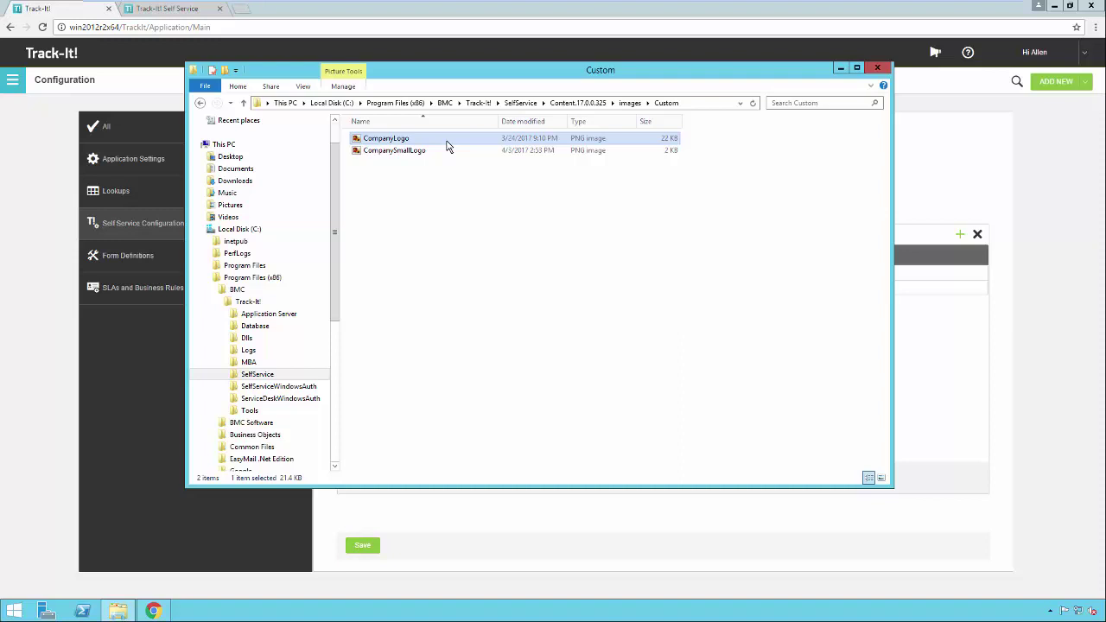
{"action": "key", "text": "alt+Tab"}
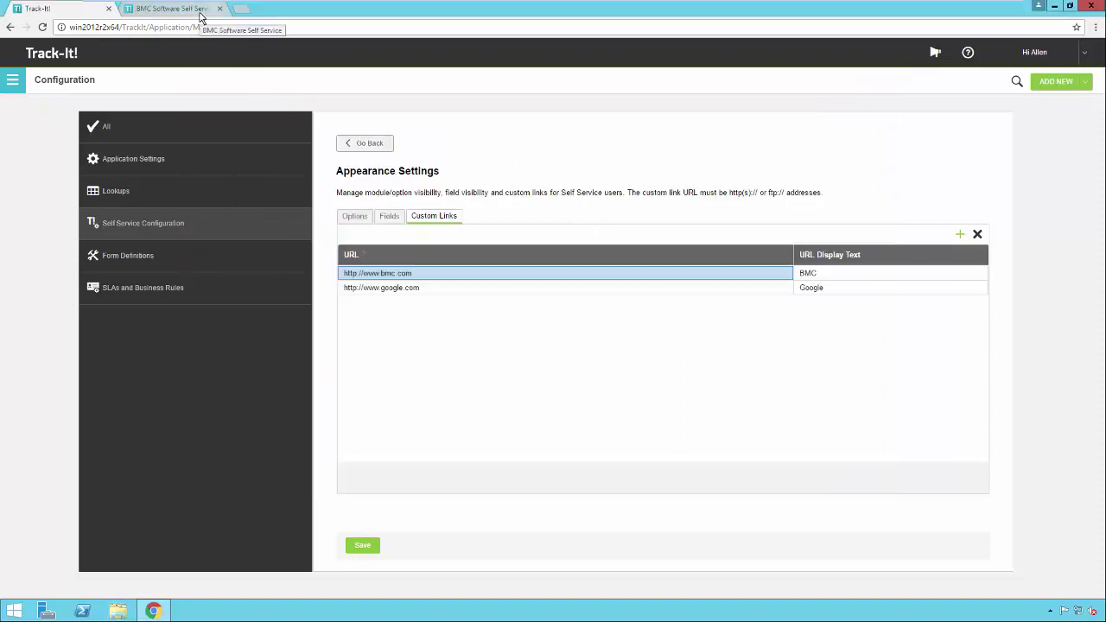
- Log the requester back in to Self Service to see the Google and BMC links
{"action": "left_click", "coordinate": [199, 11]}
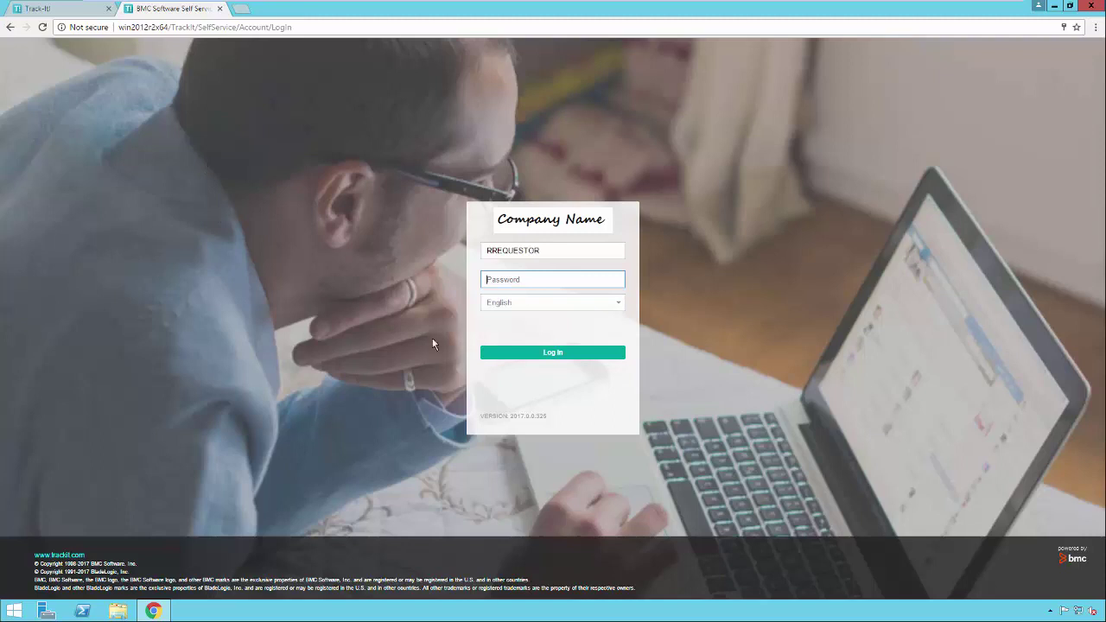
{"action": "left_click", "coordinate": [557, 354]}
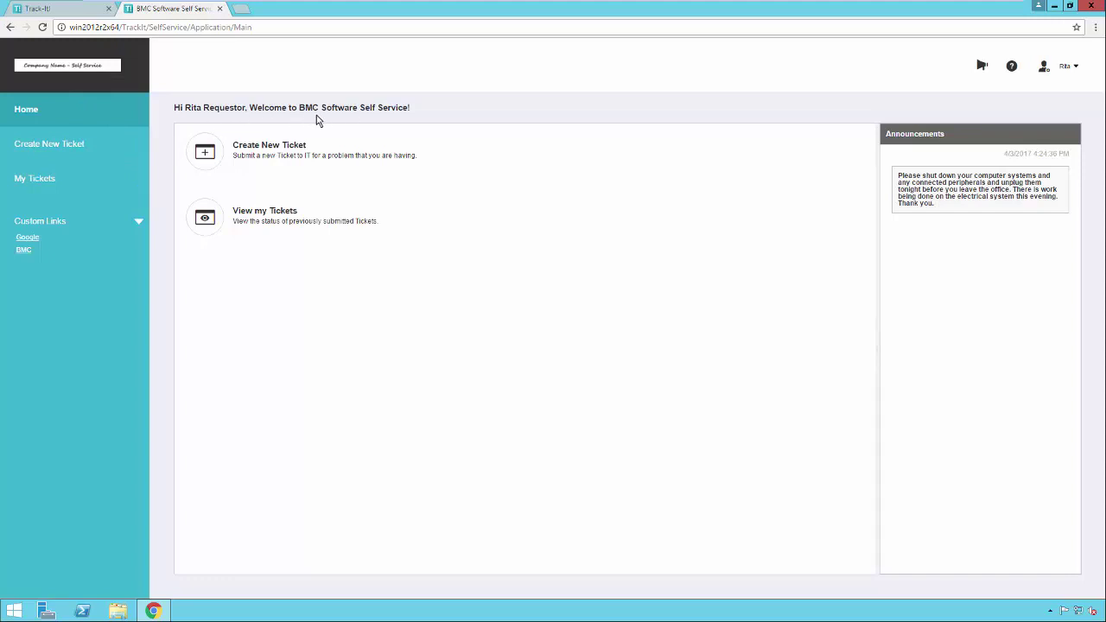
- Follow the logo to bmc.com, then open ticket #128 from My Tickets and show its details
{"action": "left_click", "coordinate": [66, 70]}
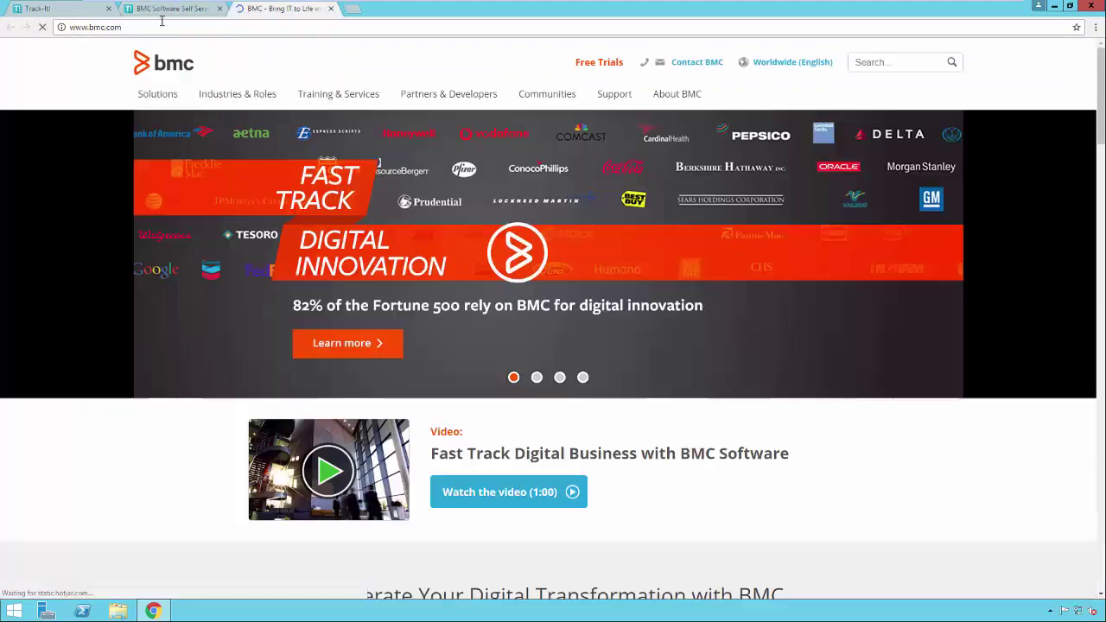
{"action": "left_click", "coordinate": [174, 11]}
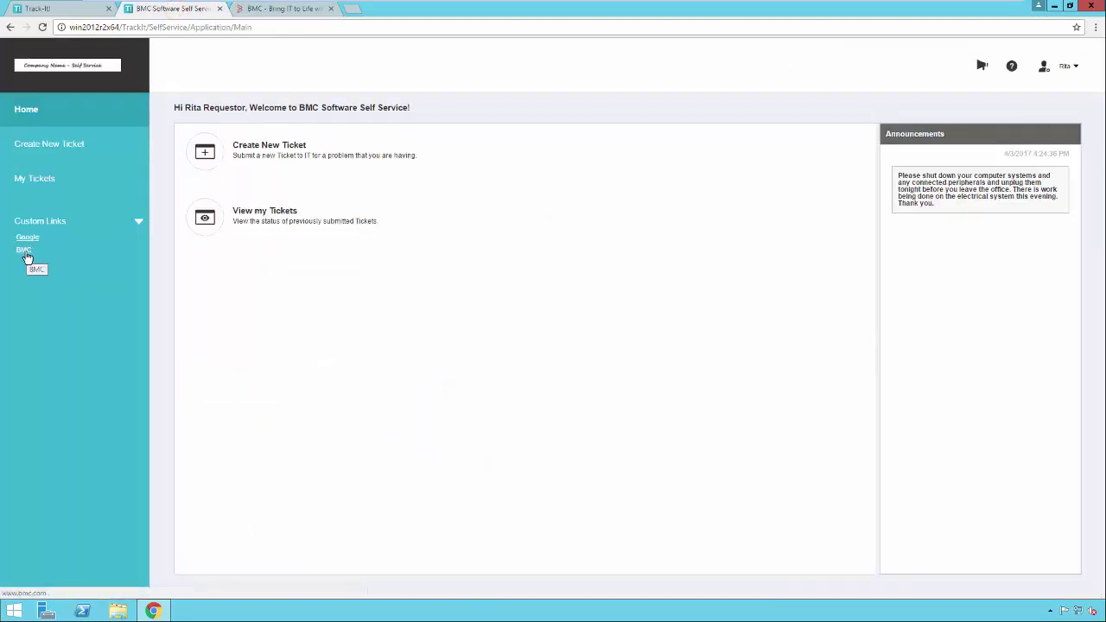
{"action": "left_click", "coordinate": [245, 152]}
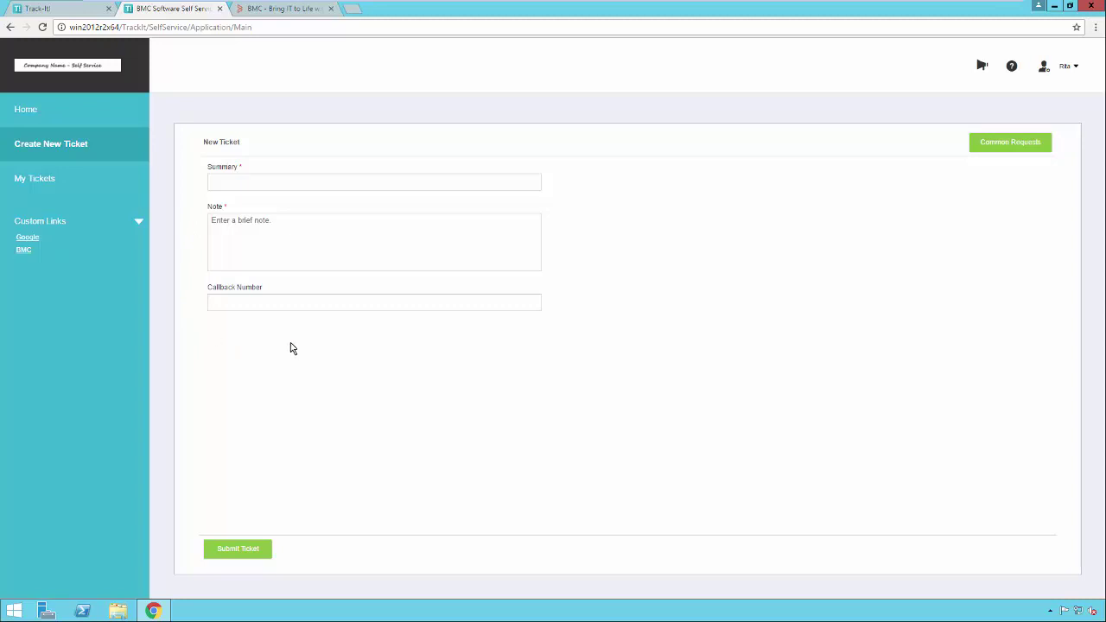
{"action": "left_click", "coordinate": [43, 183]}
{"action": "left_click", "coordinate": [231, 251]}
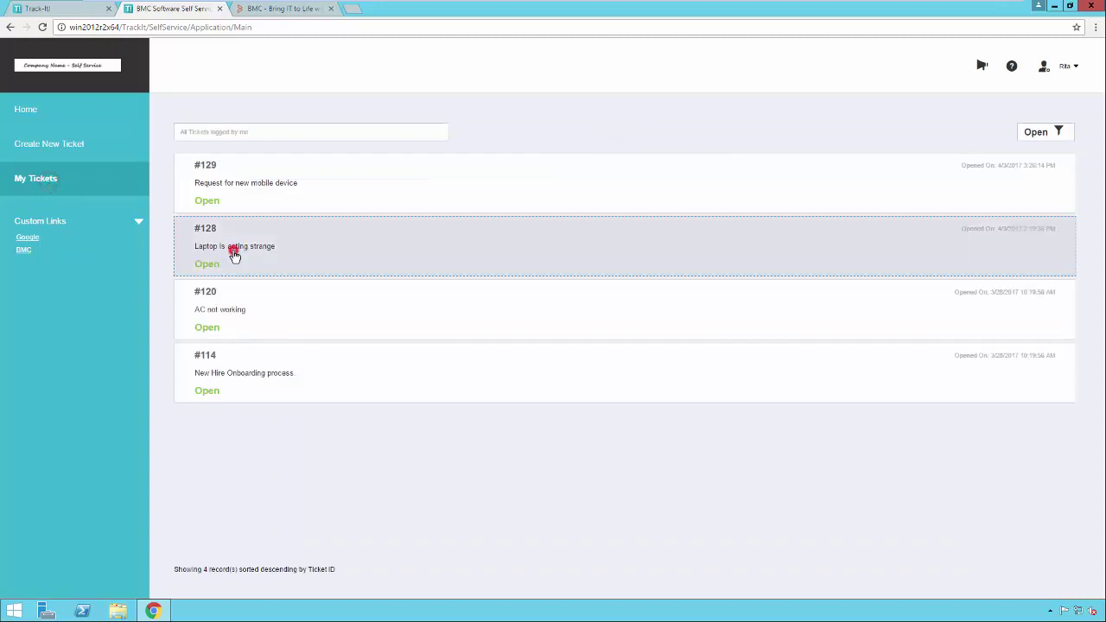
{"action": "left_click", "coordinate": [455, 288]}
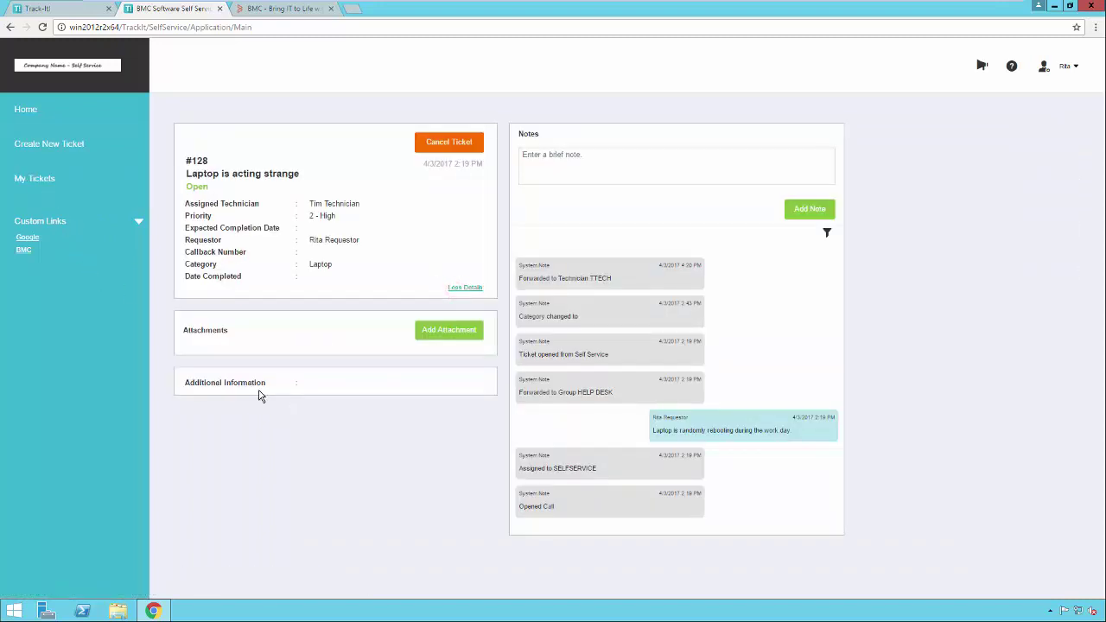